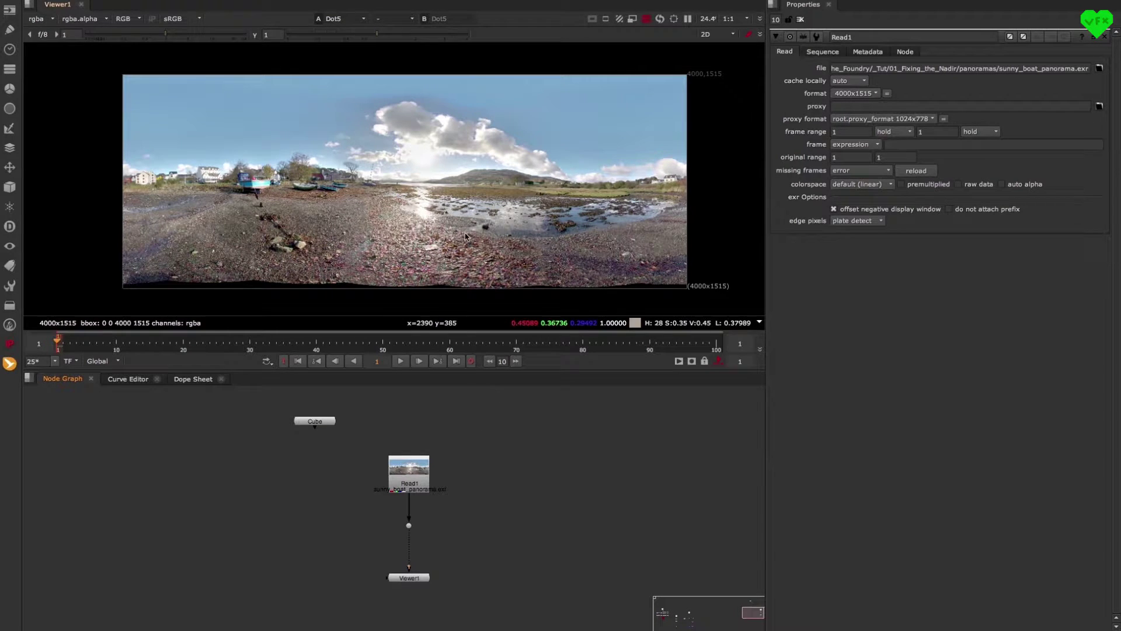
{"action": "scroll", "coordinate": [466, 236], "scroll_direction": "up", "scroll_amount": 2}
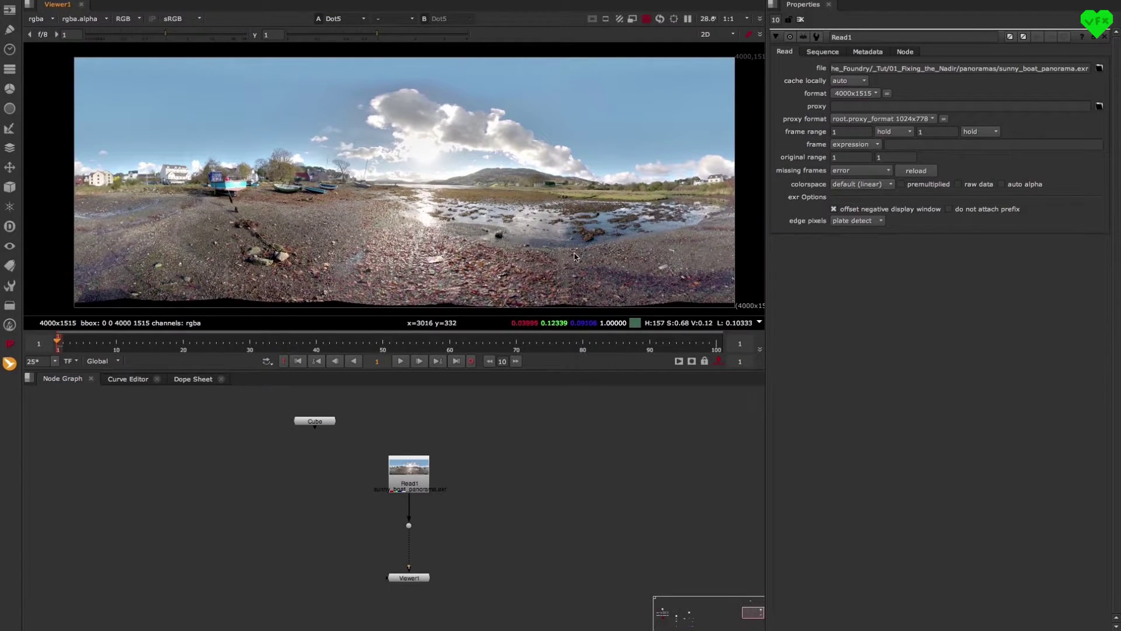
{"action": "middle_click_drag", "start_coordinate": [589, 252], "coordinate": [585, 244]}
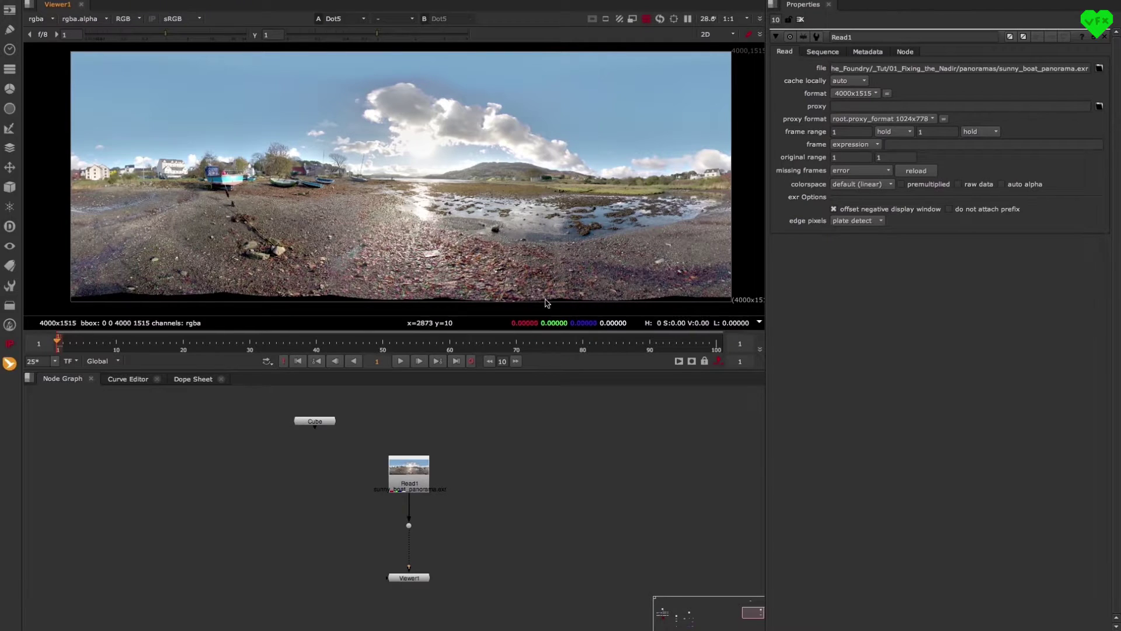
{"action": "scroll", "coordinate": [502, 276], "scroll_direction": "down", "scroll_amount": 1}
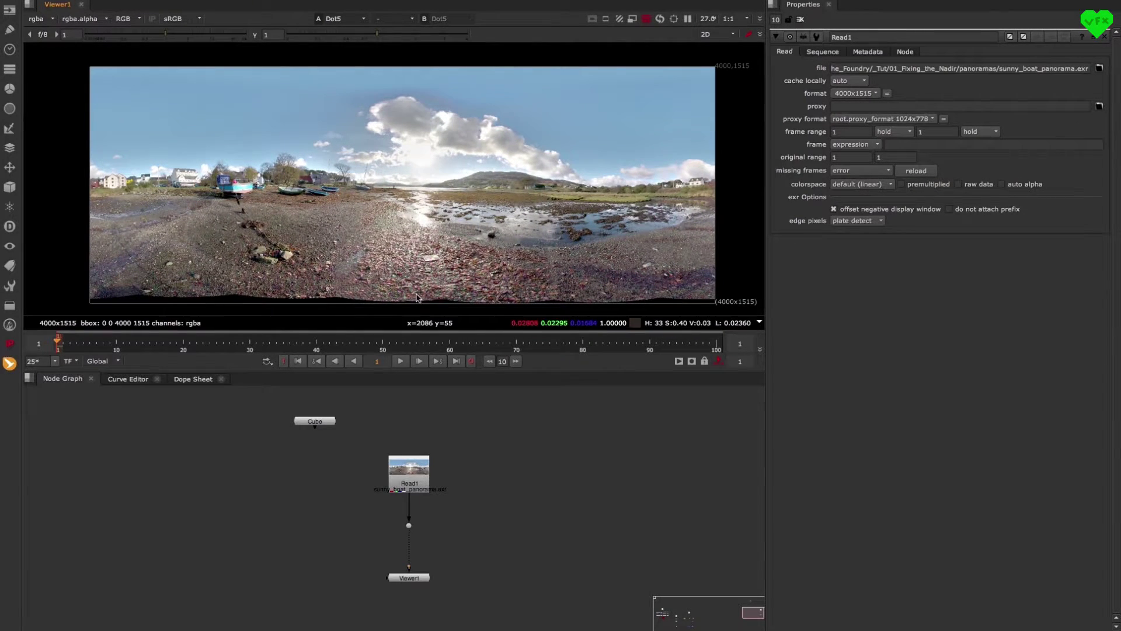
{"action": "middle_click_drag", "start_coordinate": [512, 197], "coordinate": [481, 179]}
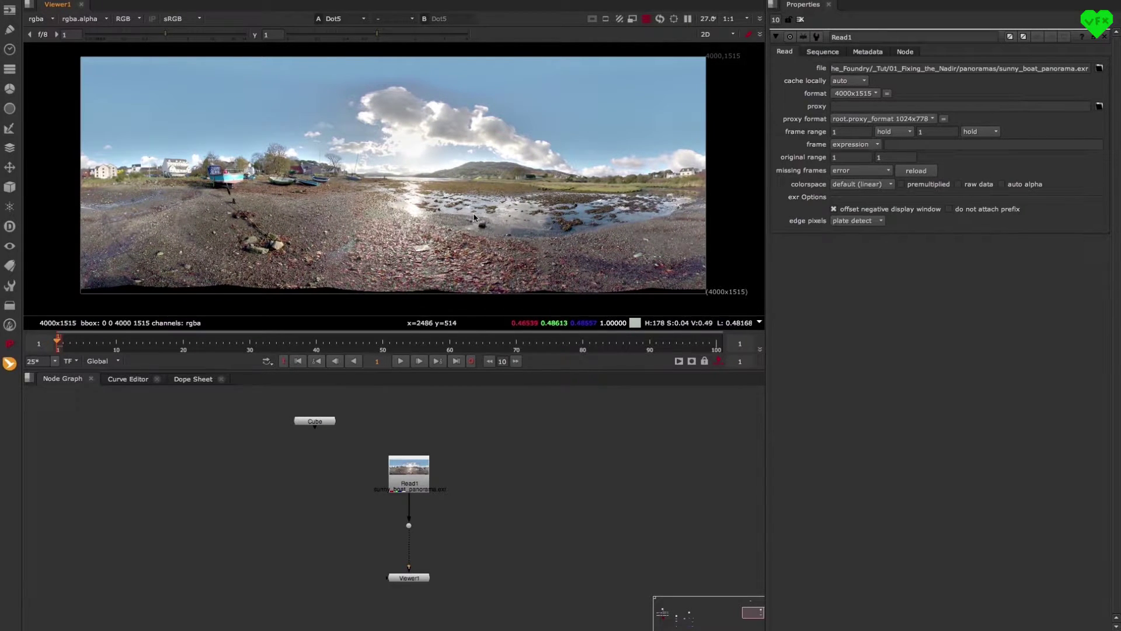
- Add a SphericalTransform node to the node graph, beside the Read1 panorama branch
{"action": "left_click", "coordinate": [410, 482]}
{"action": "middle_click_drag", "start_coordinate": [383, 508], "coordinate": [396, 485]}
{"action": "scroll", "coordinate": [395, 485], "scroll_direction": "up", "scroll_amount": 1}
{"action": "left_click", "coordinate": [360, 494]}
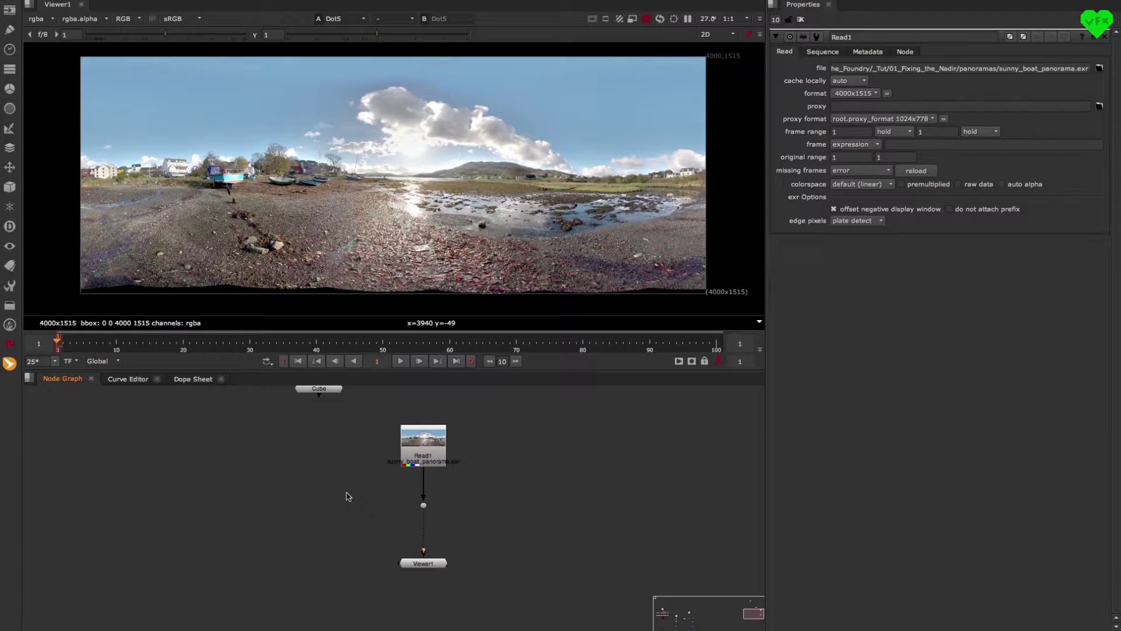
{"action": "key", "text": "Tab"}
{"action": "type", "text": "sp"}
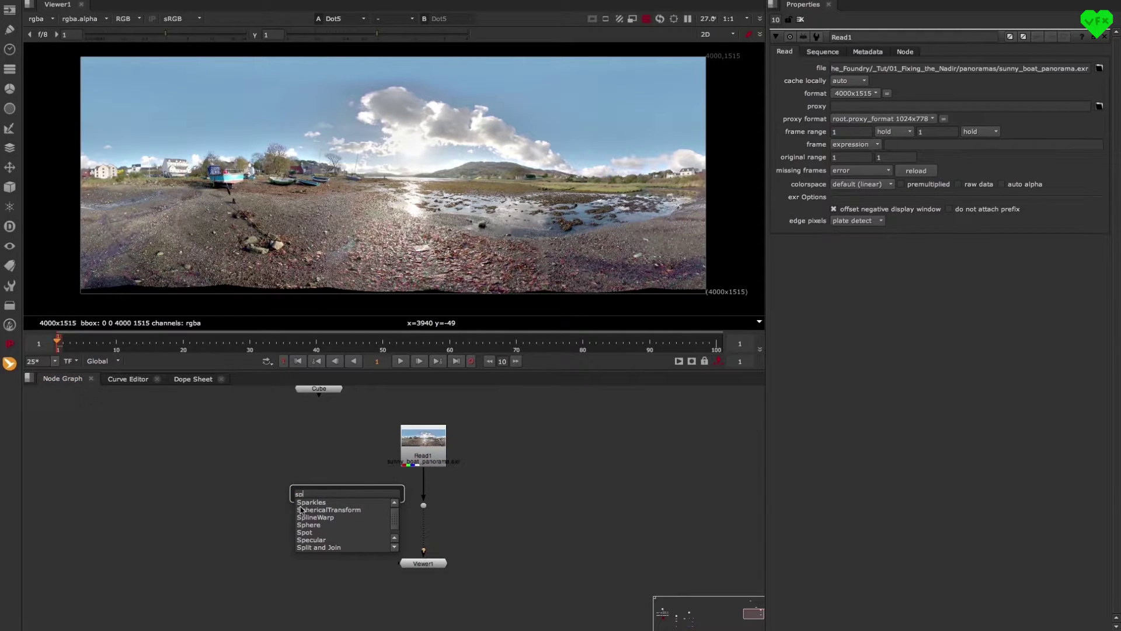
{"action": "left_click", "coordinate": [341, 510]}
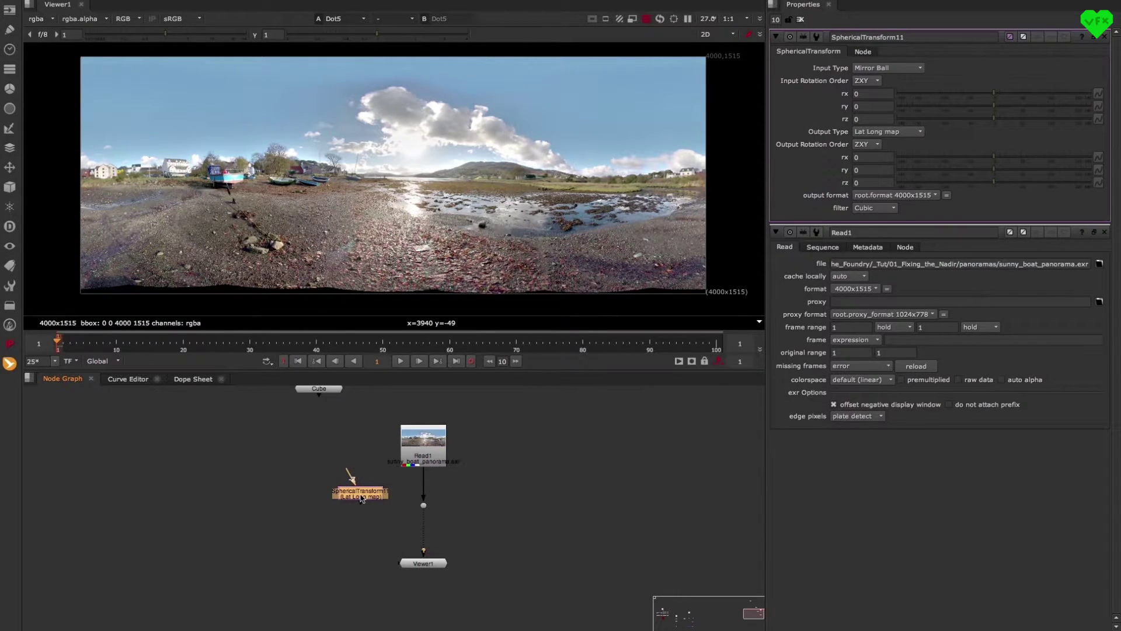
- Duplicate the SphericalTransform node and place the two nodes apart from each other
{"action": "left_click_drag", "start_coordinate": [358, 491], "coordinate": [269, 547]}
{"action": "key", "text": "alt+c"}
{"action": "left_click_drag", "start_coordinate": [316, 509], "coordinate": [358, 536]}
{"action": "middle_click_drag", "start_coordinate": [354, 497], "coordinate": [355, 460]}
{"action": "scroll", "coordinate": [361, 538], "scroll_direction": "up", "scroll_amount": 1}
{"action": "left_click_drag", "start_coordinate": [350, 496], "coordinate": [364, 489]}
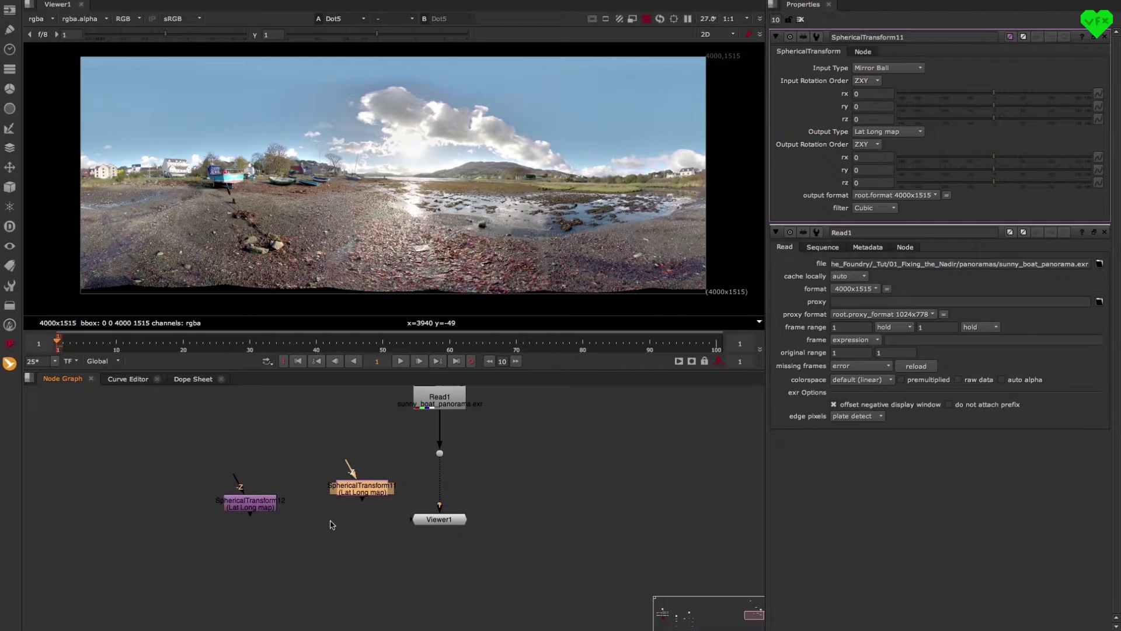
- Move the Viewer1 node further below Read1 and spread out the two SphericalTransform nodes to make room in the graph
{"action": "scroll", "coordinate": [341, 517], "scroll_direction": "down", "scroll_amount": 3}
{"action": "left_click_drag", "start_coordinate": [416, 518], "coordinate": [418, 553]}
{"action": "left_click_drag", "start_coordinate": [286, 512], "coordinate": [279, 547]}
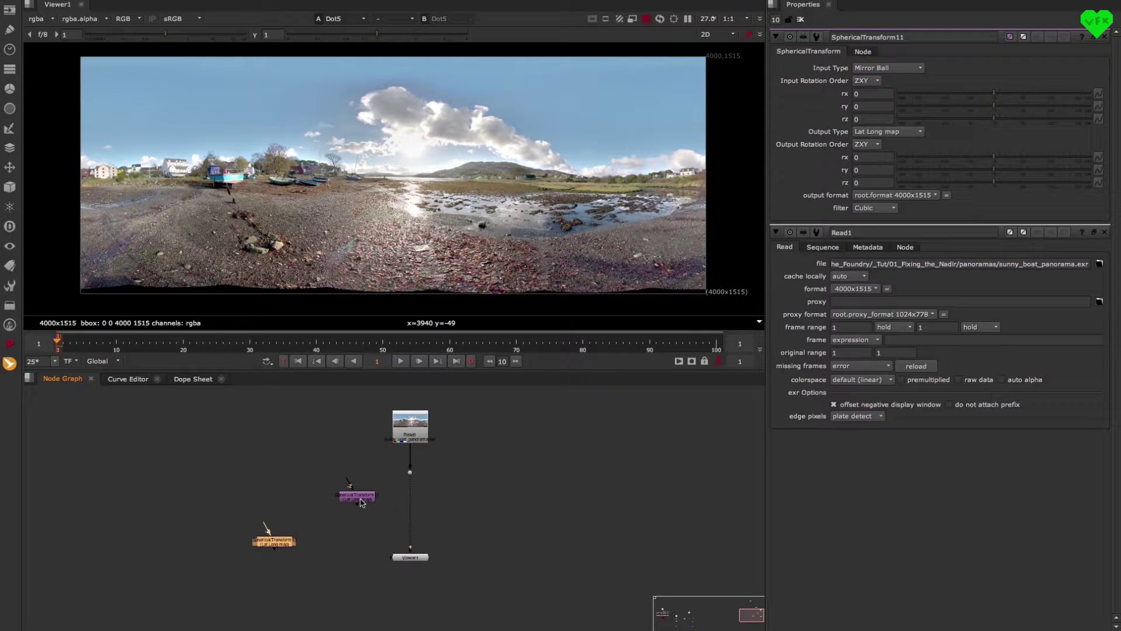
{"action": "left_click_drag", "start_coordinate": [361, 502], "coordinate": [356, 520]}
{"action": "left_click_drag", "start_coordinate": [284, 546], "coordinate": [280, 549]}
- Connect SphericalTransform11 to the dot under Read1 and set its input type to Lat Long map and output type to Cube
{"action": "left_click", "coordinate": [353, 516]}
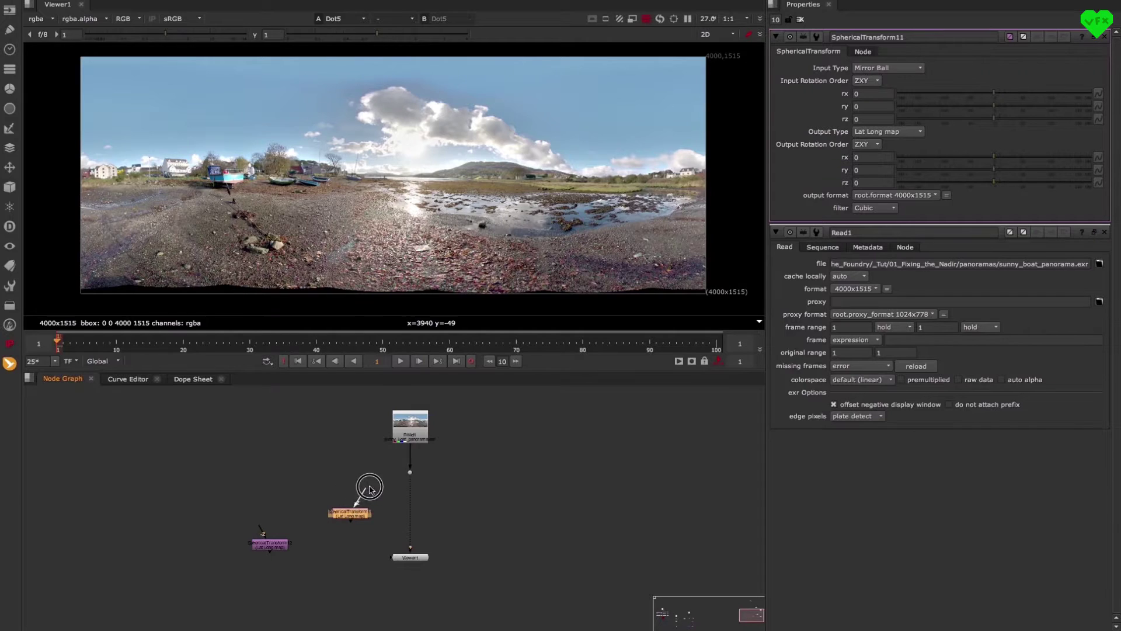
{"action": "left_click_drag", "start_coordinate": [369, 488], "coordinate": [410, 471]}
{"action": "left_click_drag", "start_coordinate": [356, 516], "coordinate": [353, 474]}
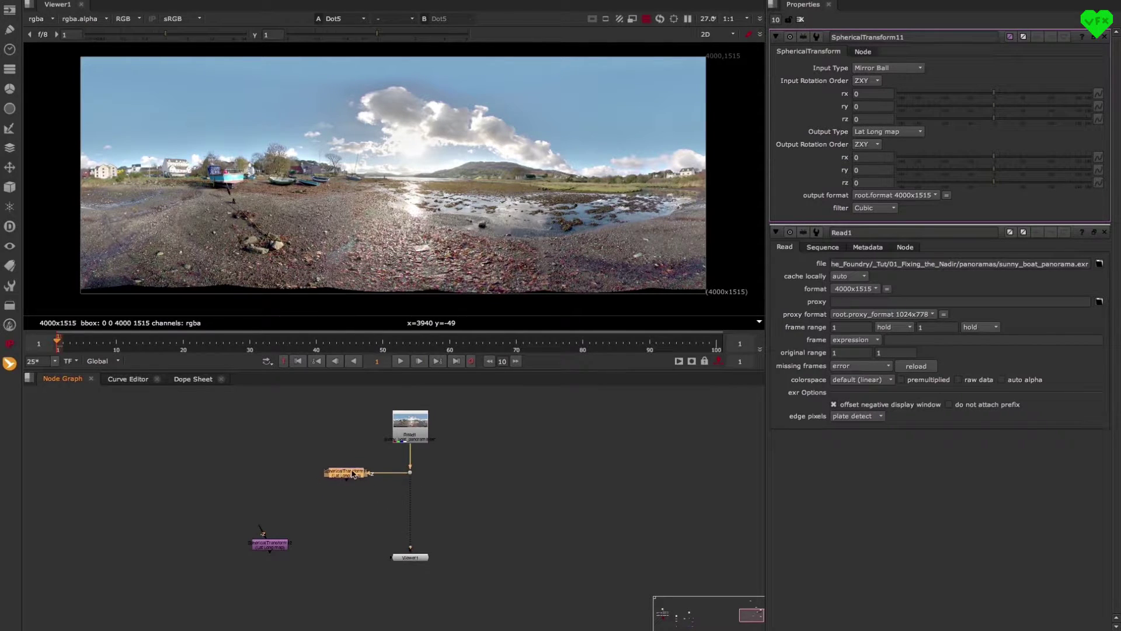
{"action": "left_click", "coordinate": [884, 68]}
{"action": "left_click", "coordinate": [870, 82]}
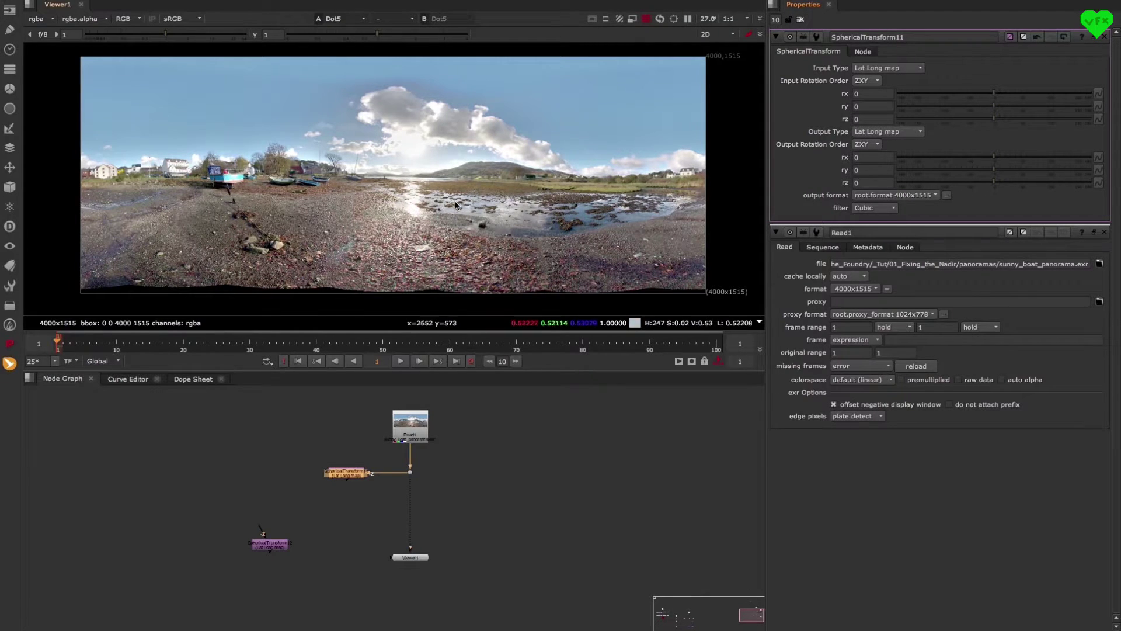
{"action": "left_click", "coordinate": [899, 133]}
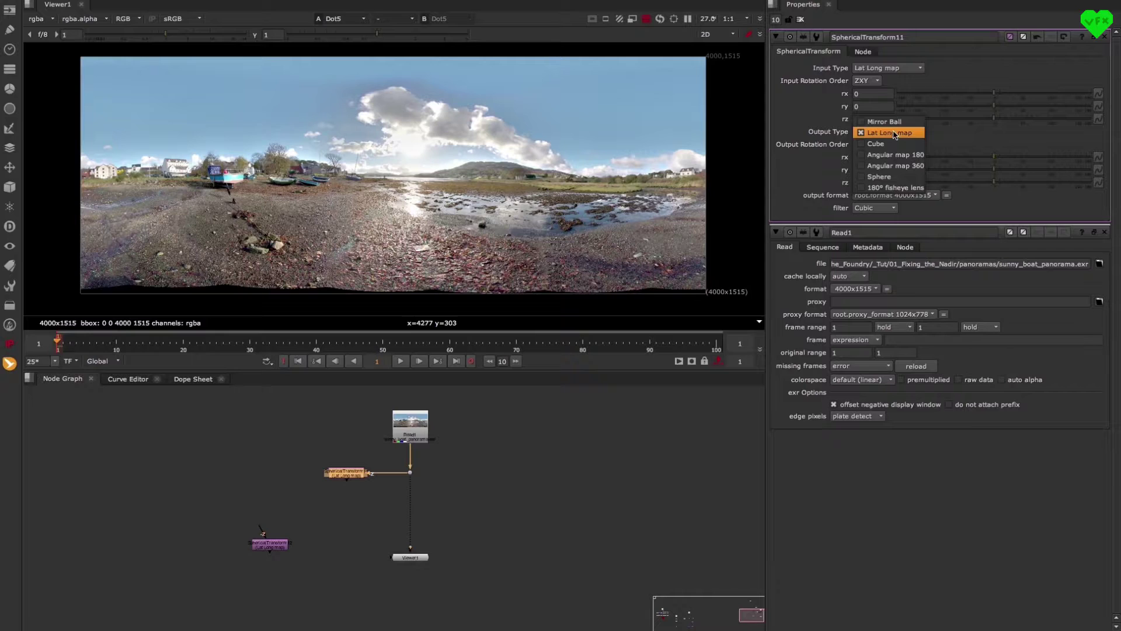
{"action": "left_click", "coordinate": [880, 147]}
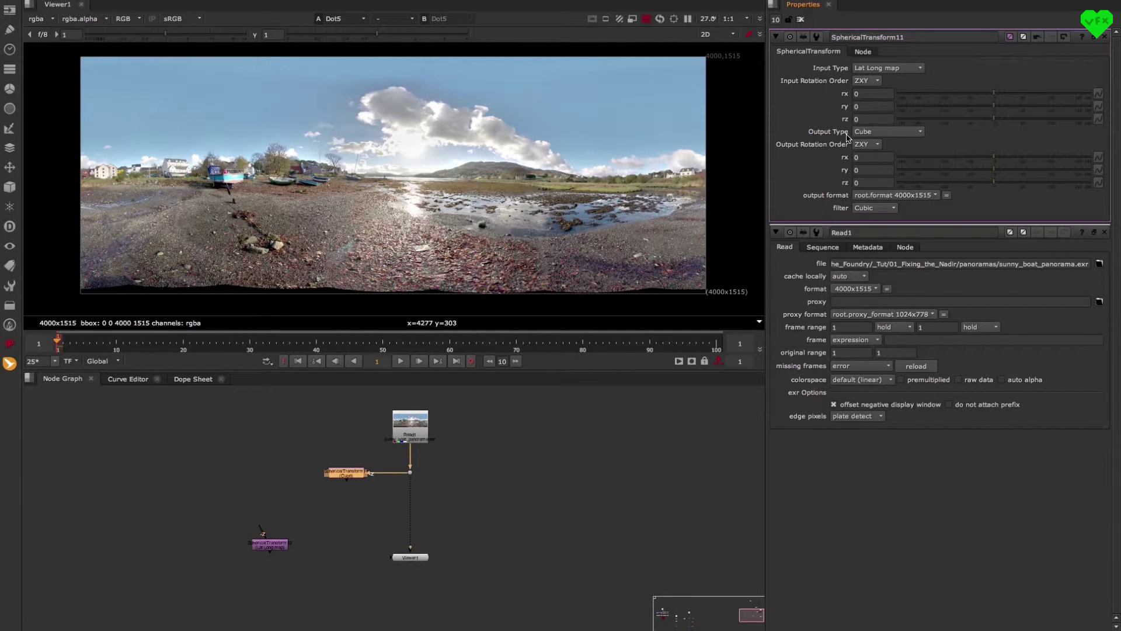
- View the Cube node in the 3D viewer to examine the panorama mapped onto its faces
{"action": "middle_click_drag", "start_coordinate": [361, 445], "coordinate": [350, 473]}
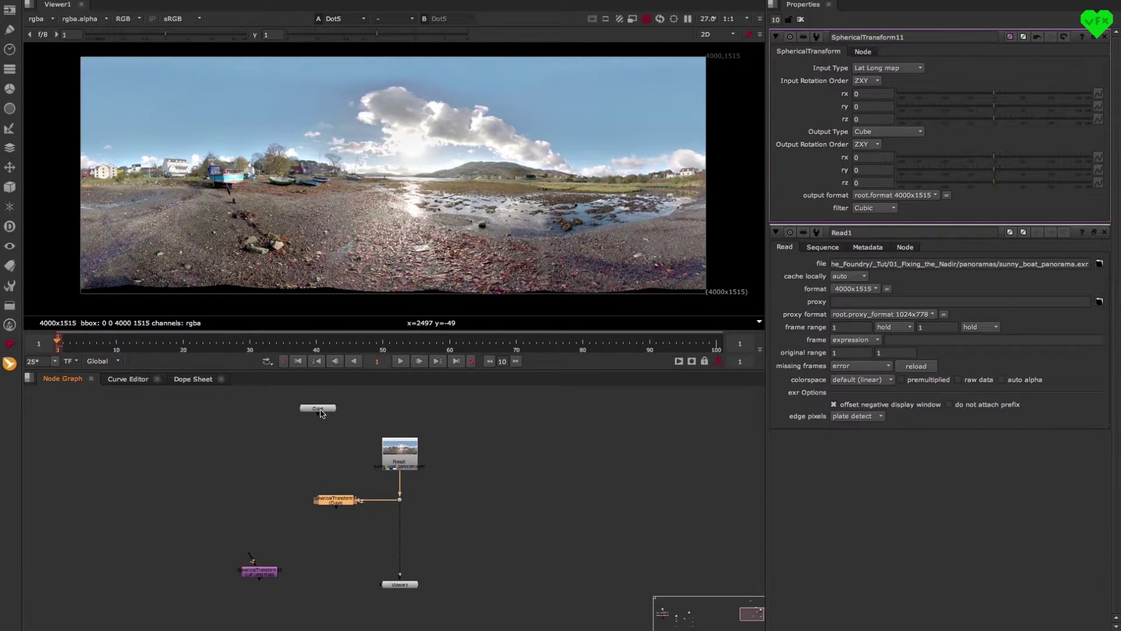
{"action": "left_click", "coordinate": [319, 409]}
{"action": "key", "text": "1"}
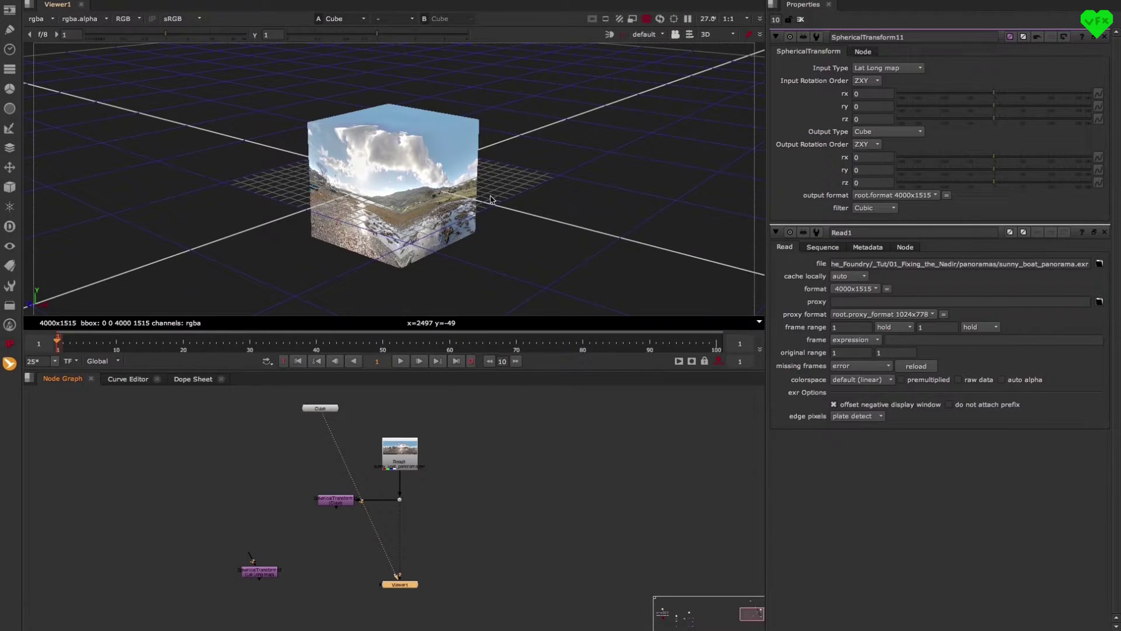
{"action": "left_click_drag", "start_coordinate": [512, 204], "coordinate": [497, 209], "text": "ctrl"}
- View SphericalTransform11 and set its output format to square_2K 2048x2048
{"action": "left_click_drag", "start_coordinate": [304, 473], "coordinate": [370, 520]}
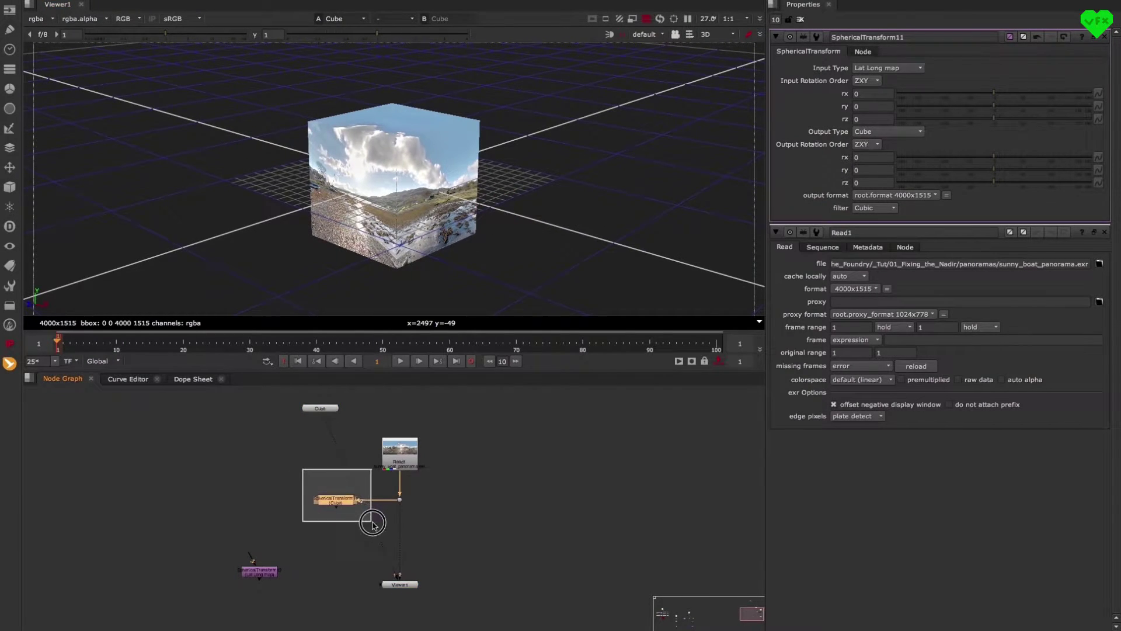
{"action": "key", "text": "1"}
{"action": "left_click", "coordinate": [892, 196]}
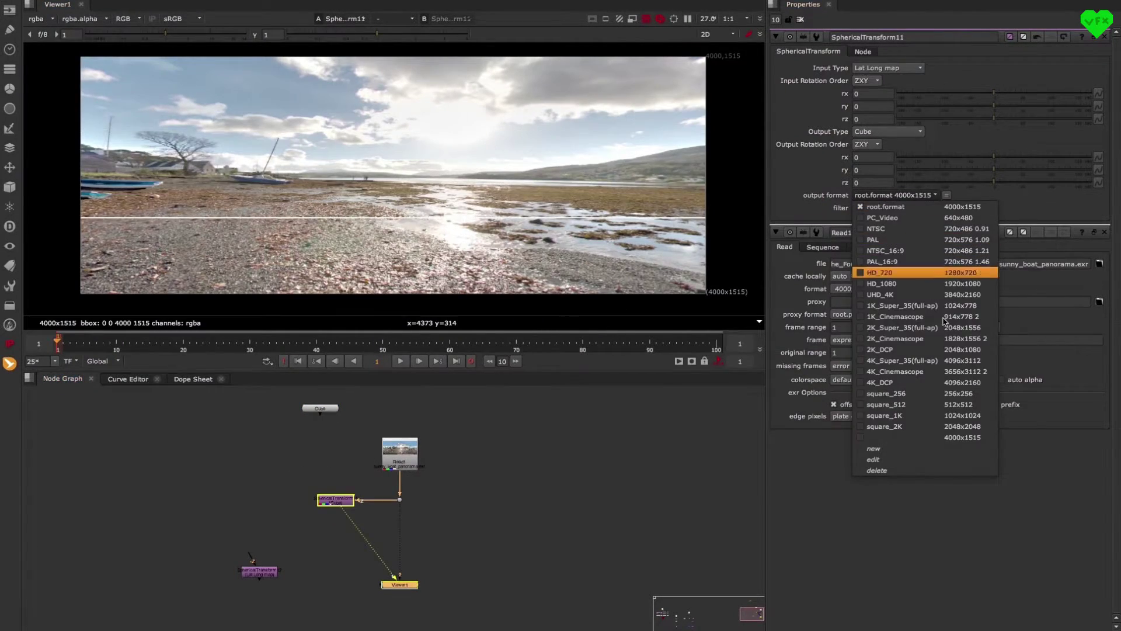
{"action": "left_click", "coordinate": [938, 421]}
{"action": "scroll", "coordinate": [513, 216], "scroll_direction": "down", "scroll_amount": 5}
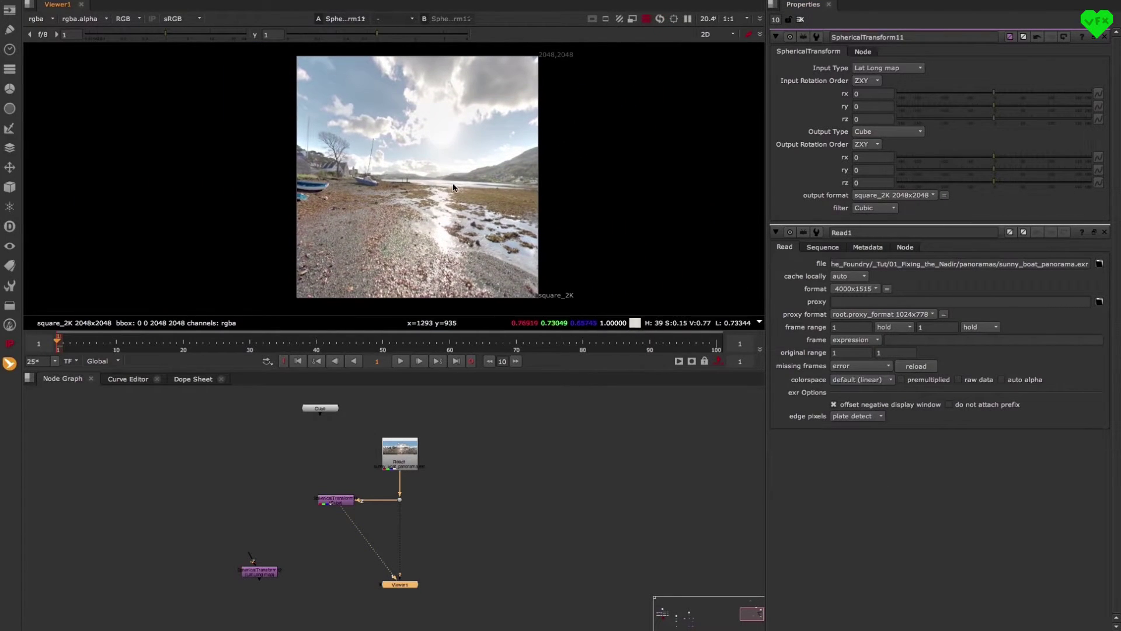
- Switch the output format to root.format 4000x1515 for comparison, and return it to square_2K
{"action": "left_click", "coordinate": [902, 194]}
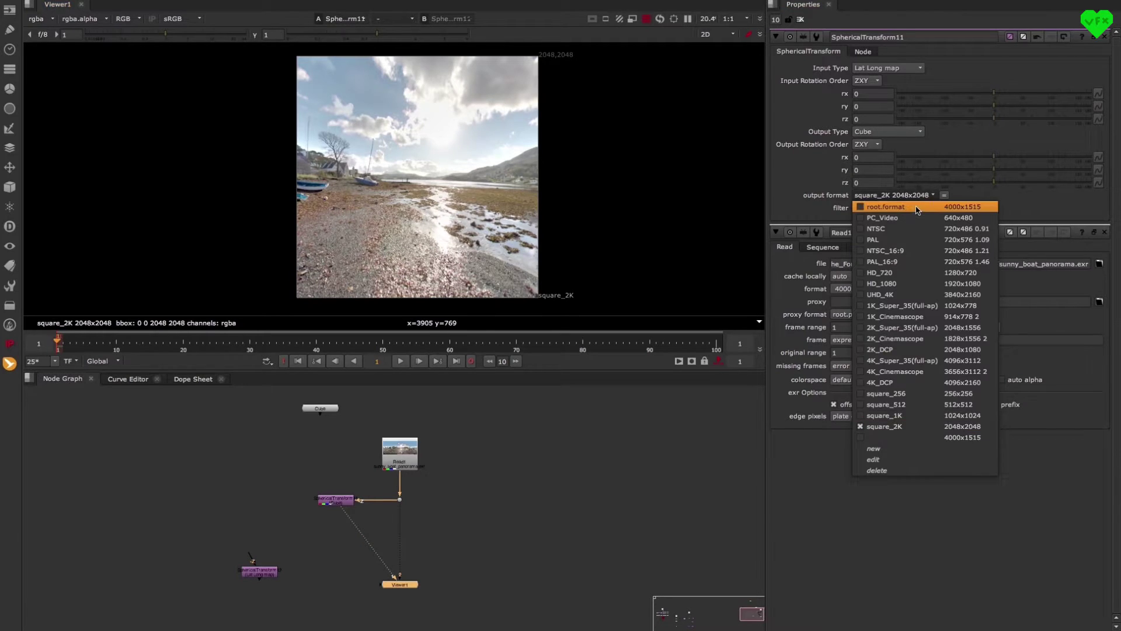
{"action": "left_click", "coordinate": [886, 206]}
{"action": "scroll", "coordinate": [450, 193], "scroll_direction": "up", "scroll_amount": 1}
{"action": "left_click", "coordinate": [895, 195]}
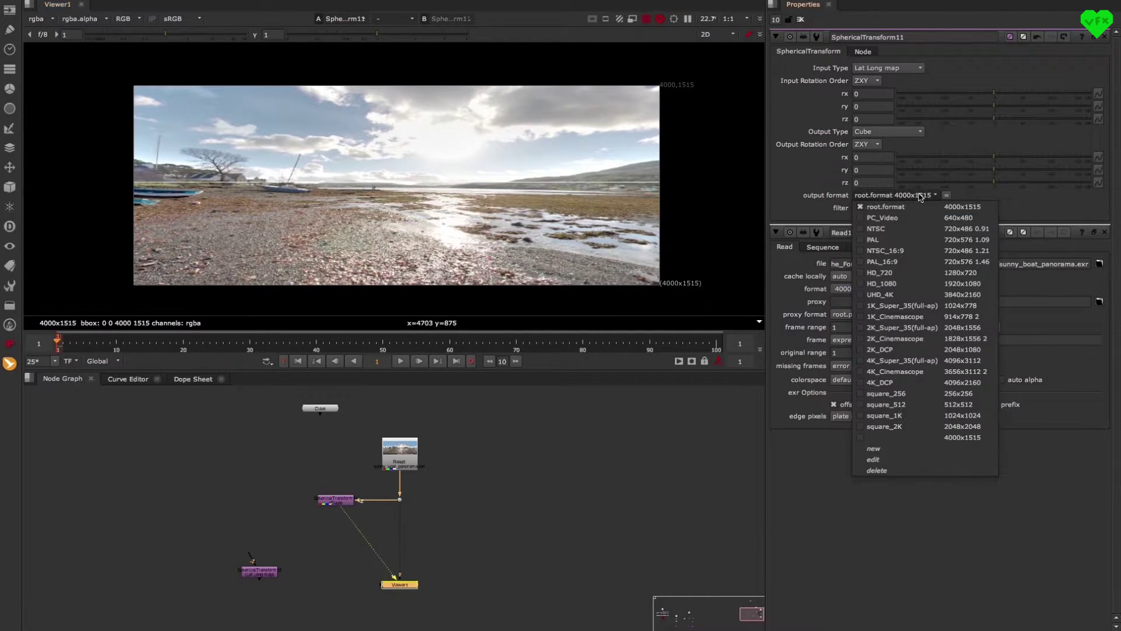
{"action": "left_click", "coordinate": [887, 425]}
{"action": "scroll", "coordinate": [488, 193], "scroll_direction": "down", "scroll_amount": 4}
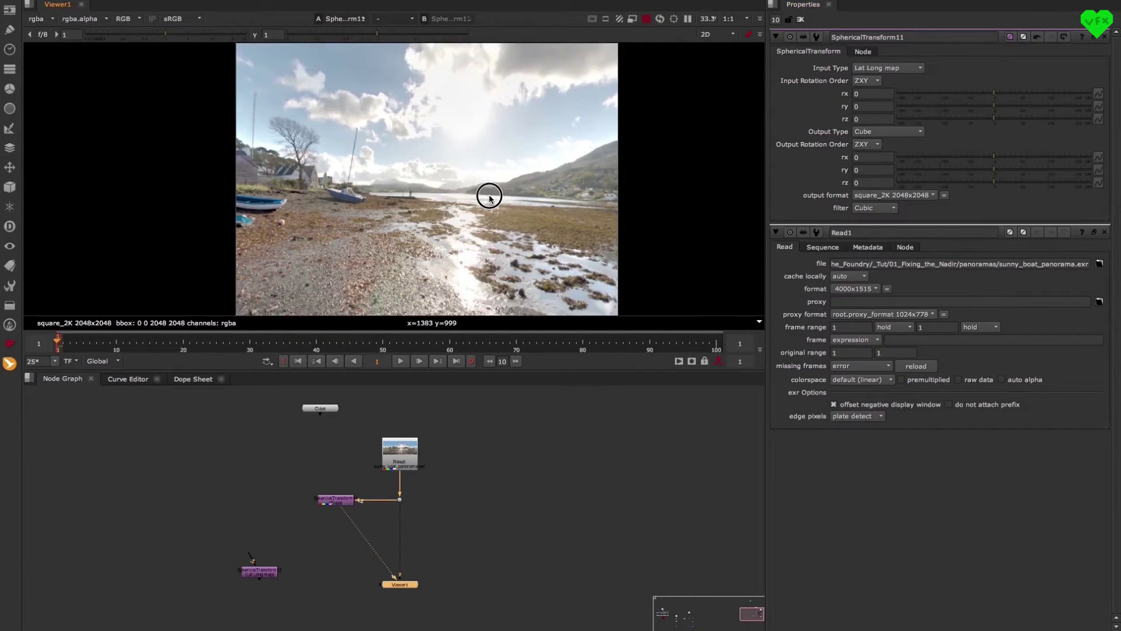
- Compare the original Read1 panorama with the square cube face output of SphericalTransform11 in the viewer
{"action": "left_click", "coordinate": [430, 482]}
{"action": "key", "text": "1"}
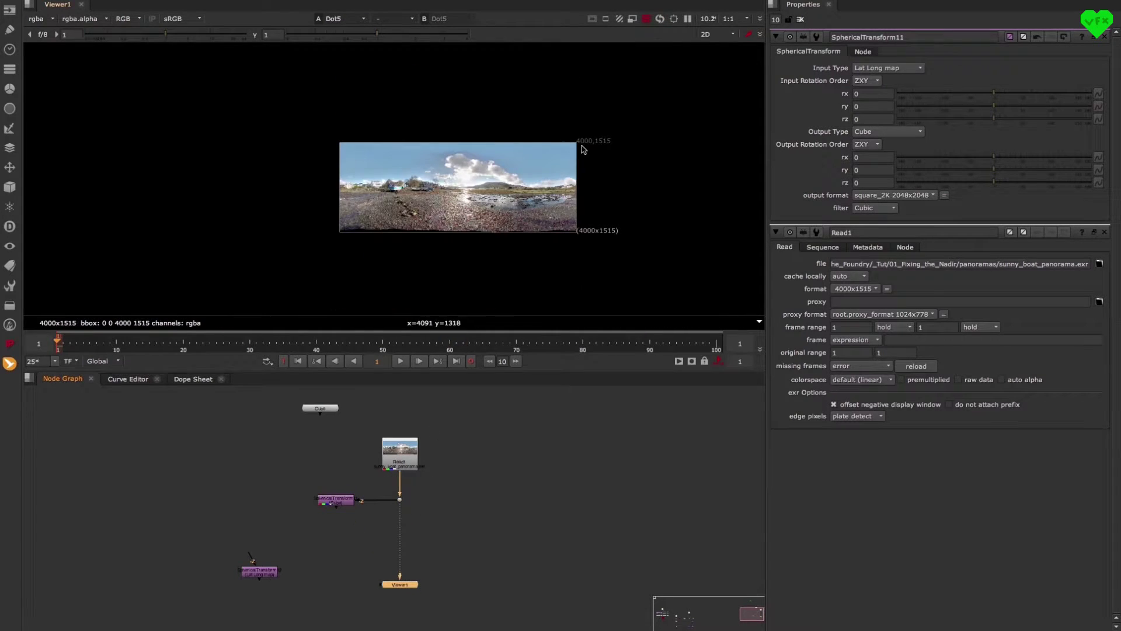
{"action": "scroll", "coordinate": [551, 197], "scroll_direction": "up", "scroll_amount": 6}
{"action": "middle_click_drag", "start_coordinate": [598, 129], "coordinate": [620, 127]}
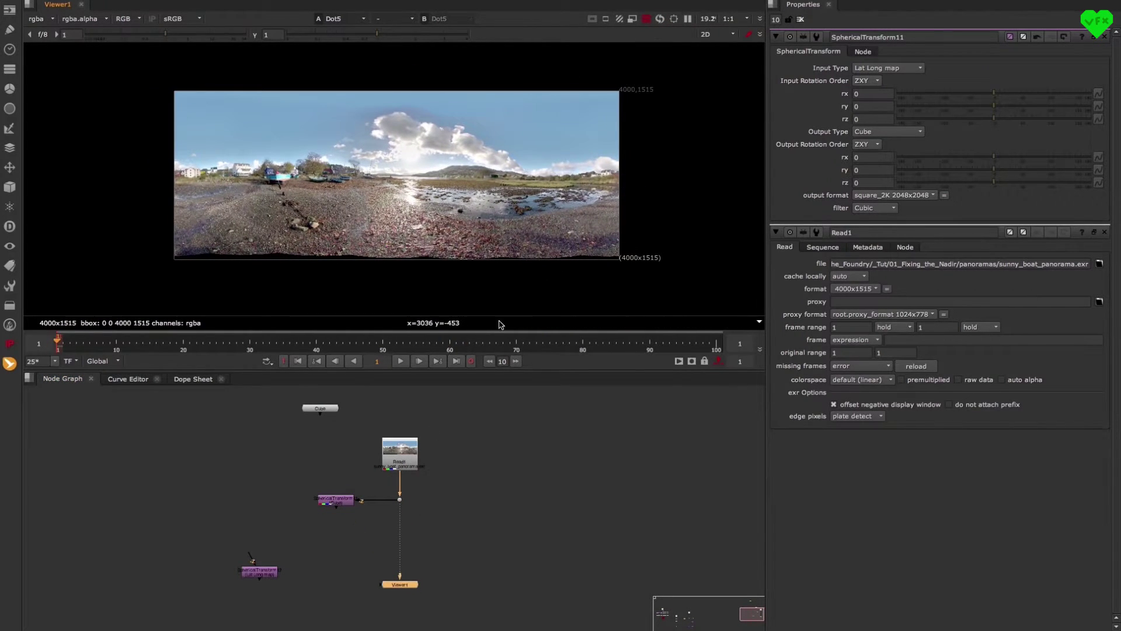
{"action": "left_click_drag", "start_coordinate": [297, 478], "coordinate": [376, 528]}
{"action": "key", "text": "1"}
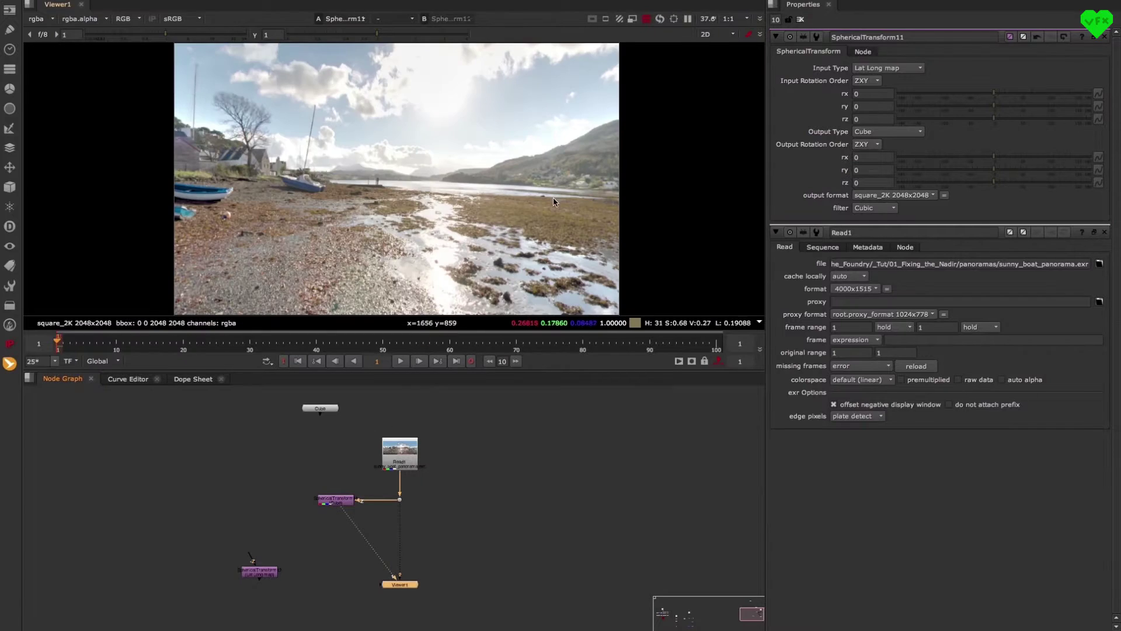
{"action": "middle_click_drag", "start_coordinate": [486, 171], "coordinate": [390, 174]}
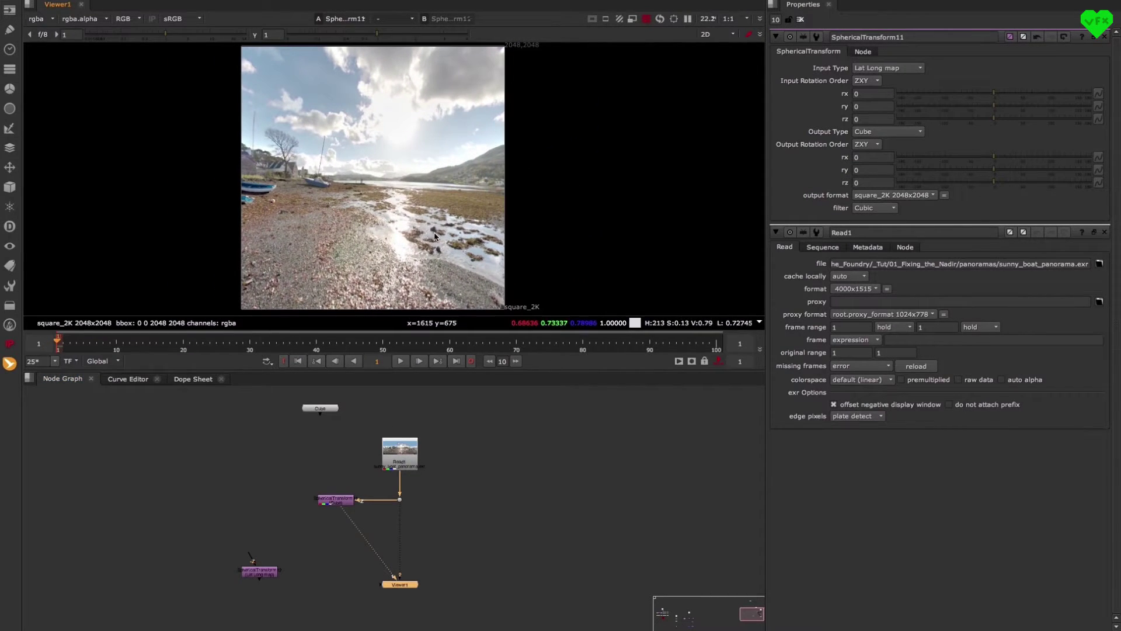
- Set the output rotation rx of SphericalTransform11 to -90 so the cube face looks straight down at the nadir
{"action": "left_click", "coordinate": [845, 159]}
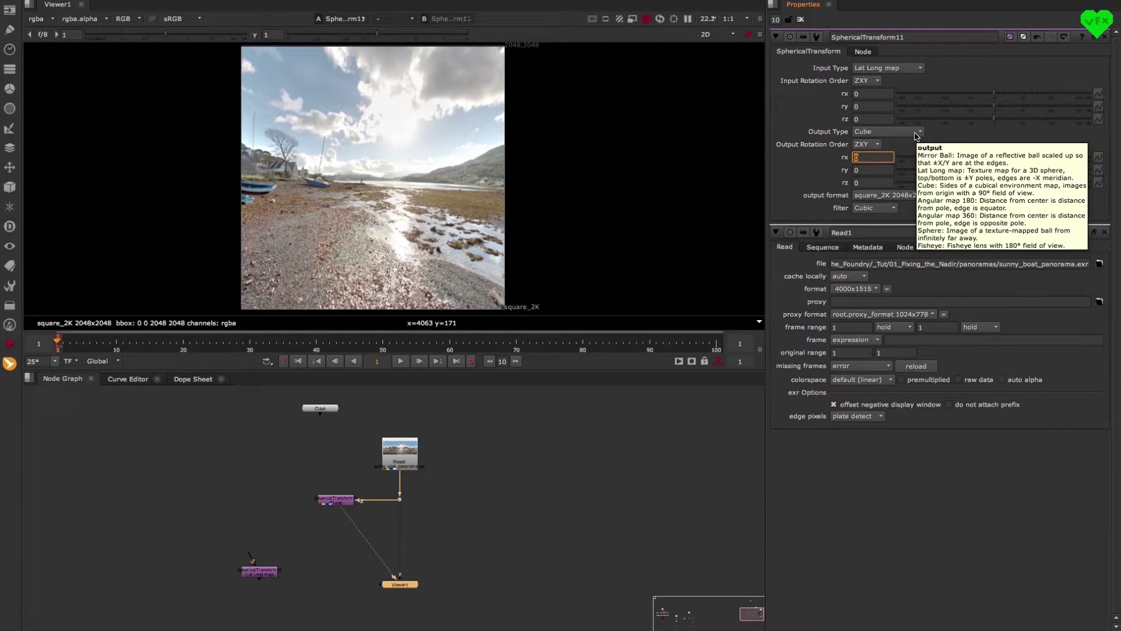
{"action": "key", "text": "Return"}
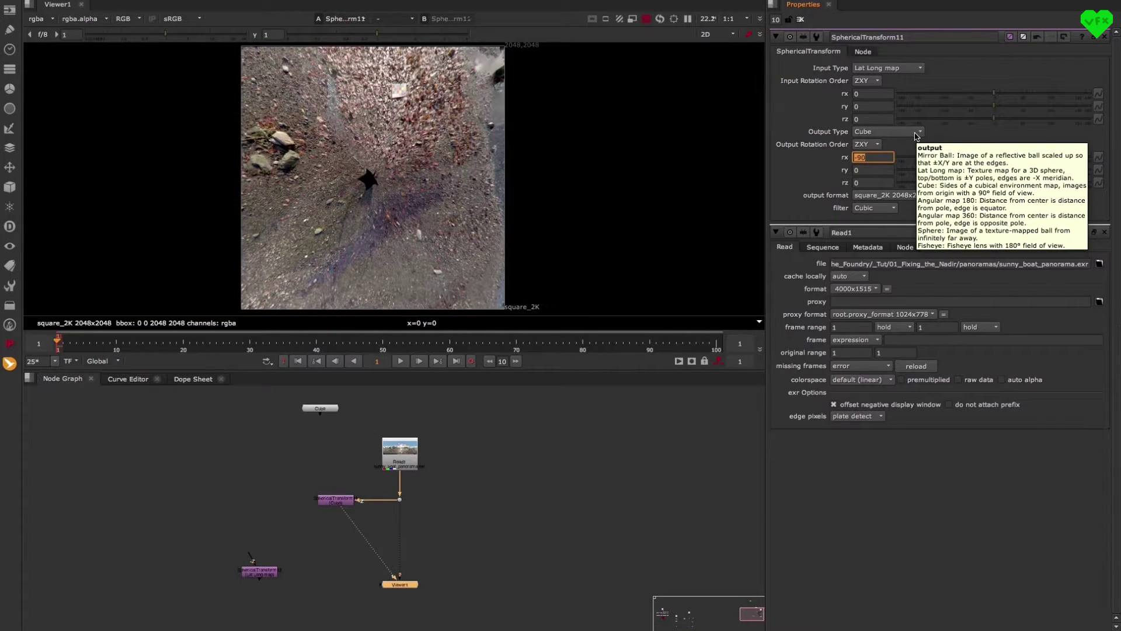
{"action": "scroll", "coordinate": [376, 219], "scroll_direction": "up", "scroll_amount": 2}
- Add a RotoPaint node directly after SphericalTransform11 and view its output
{"action": "scroll", "coordinate": [313, 493], "scroll_direction": "up", "scroll_amount": 2}
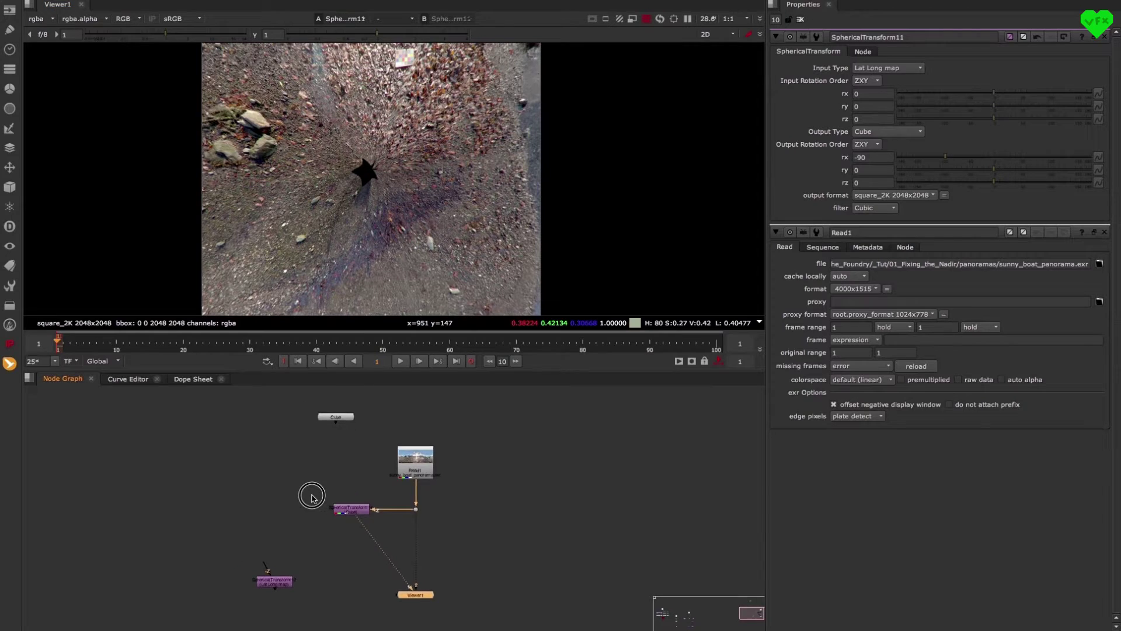
{"action": "key", "text": "Tab"}
{"action": "type", "text": "r"}
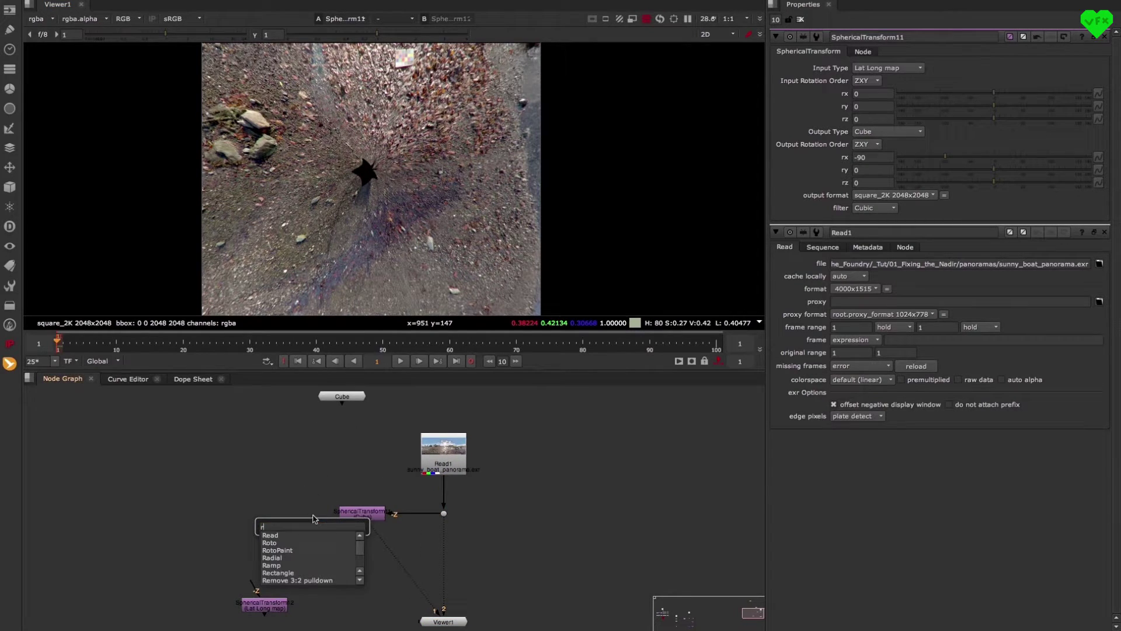
{"action": "left_click", "coordinate": [278, 550]}
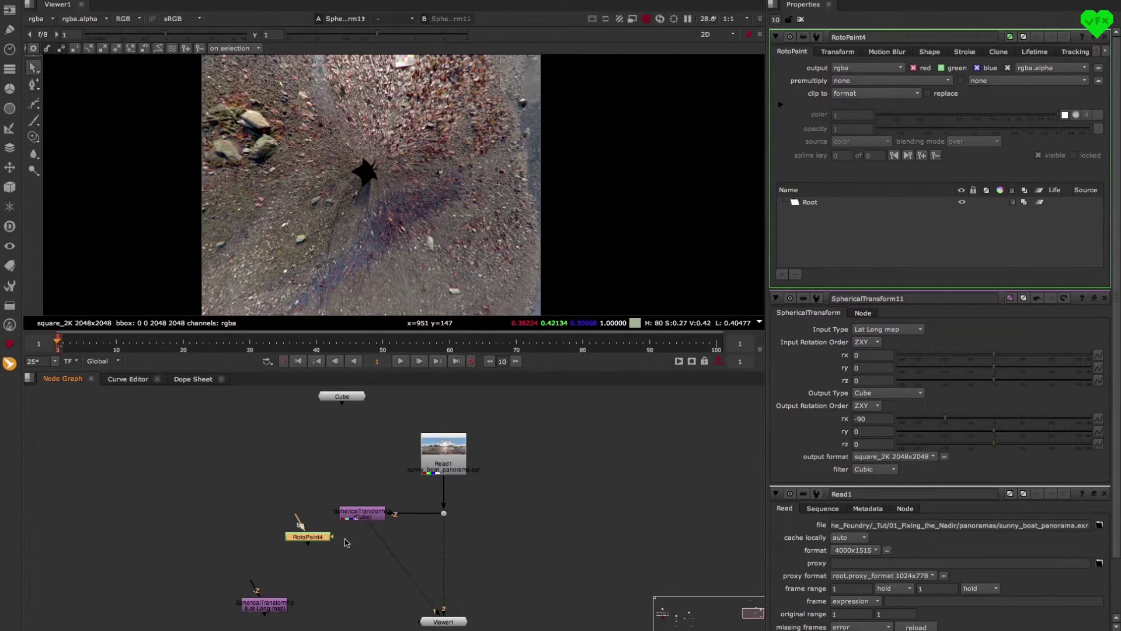
{"action": "left_click_drag", "start_coordinate": [320, 539], "coordinate": [371, 537]}
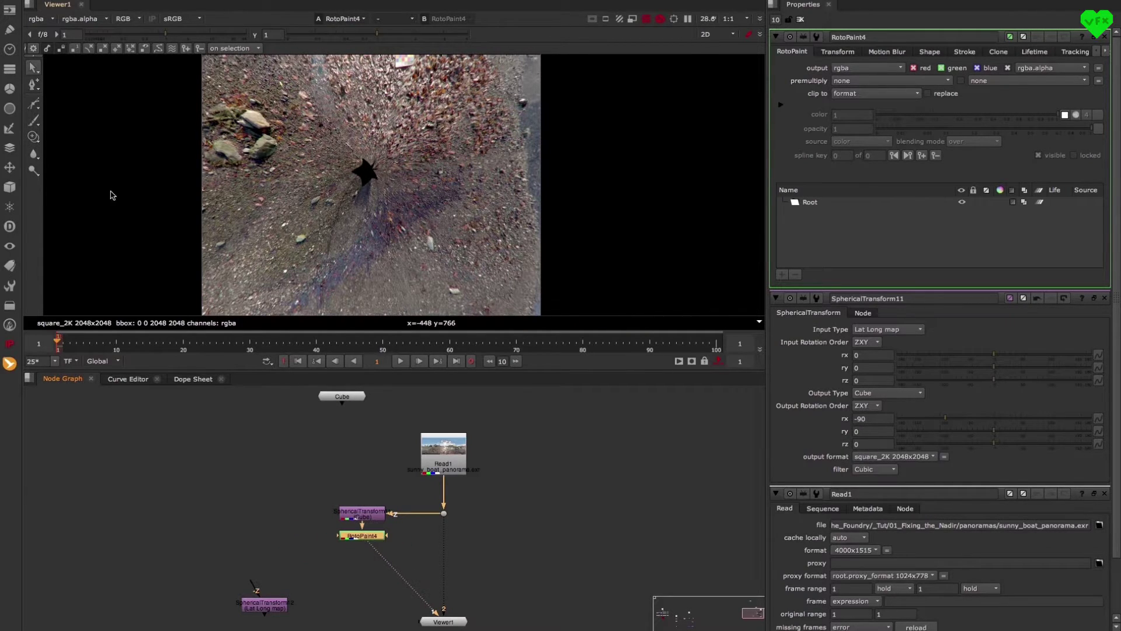
- Clone surrounding beach texture over the black nadir hole with the RotoPaint Clone tool at brush size 275
{"action": "left_click", "coordinate": [33, 136]}
{"action": "scroll", "coordinate": [311, 228], "scroll_direction": "up", "scroll_amount": 2}
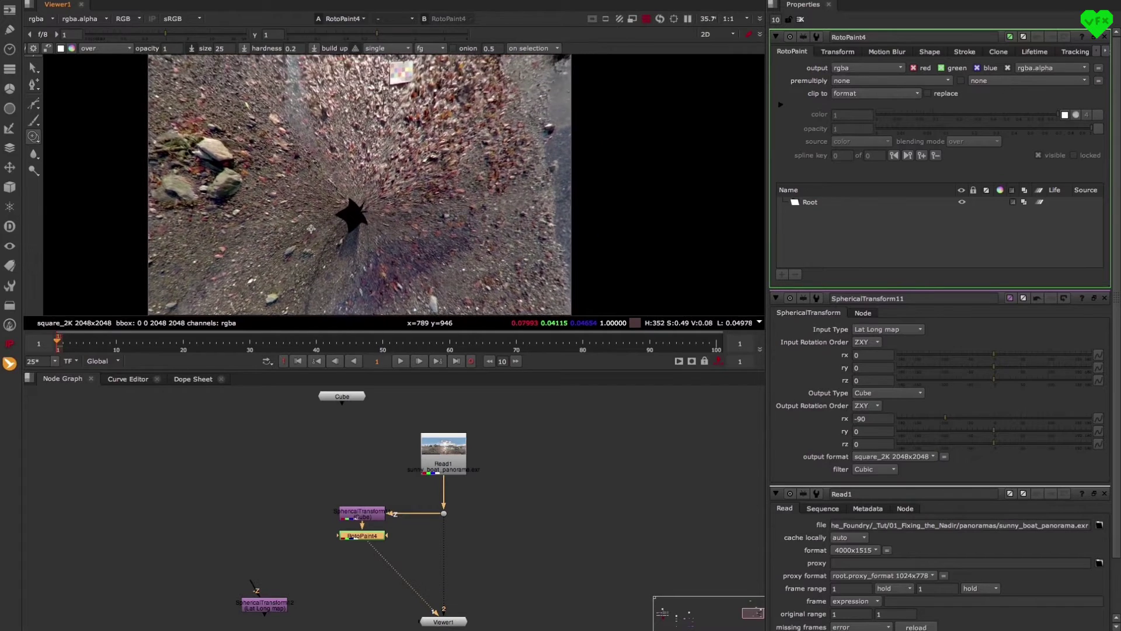
{"action": "scroll", "coordinate": [311, 228], "scroll_direction": "down", "scroll_amount": 1}
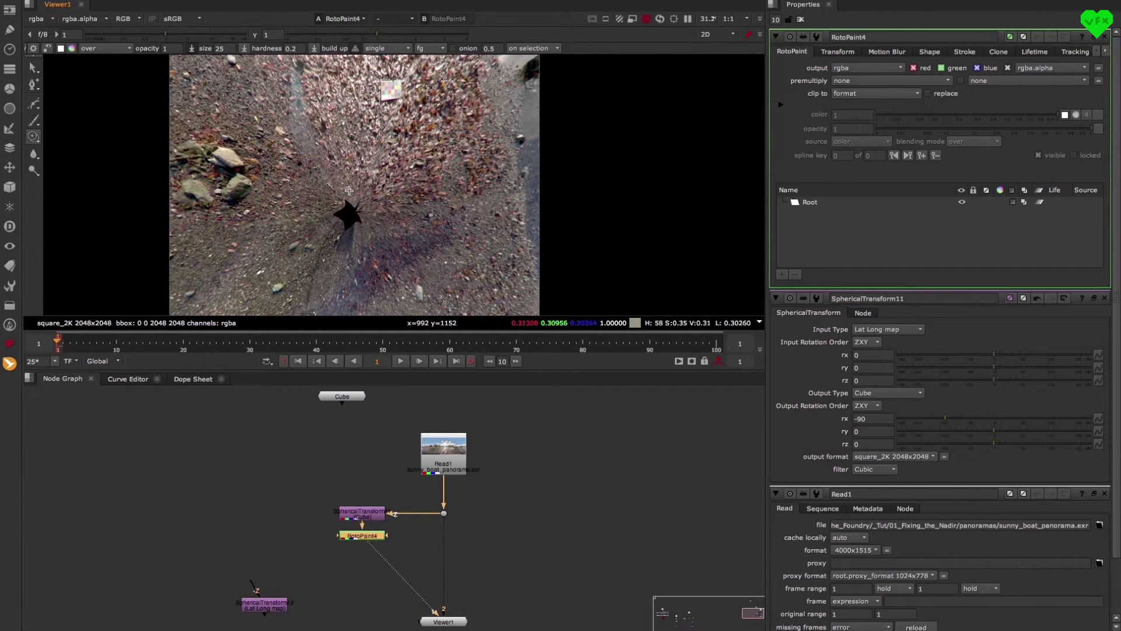
{"action": "mouse_move", "coordinate": [328, 189]}
{"action": "left_mouse_down", "text": "shift"}
{"action": "mouse_move", "coordinate": [353, 177]}
{"action": "mouse_move", "coordinate": [343, 239]}
{"action": "mouse_move", "coordinate": [348, 228]}
{"action": "left_mouse_up", "text": "shift"}
{"action": "scroll", "coordinate": [275, 464], "scroll_direction": "down", "scroll_amount": 3}
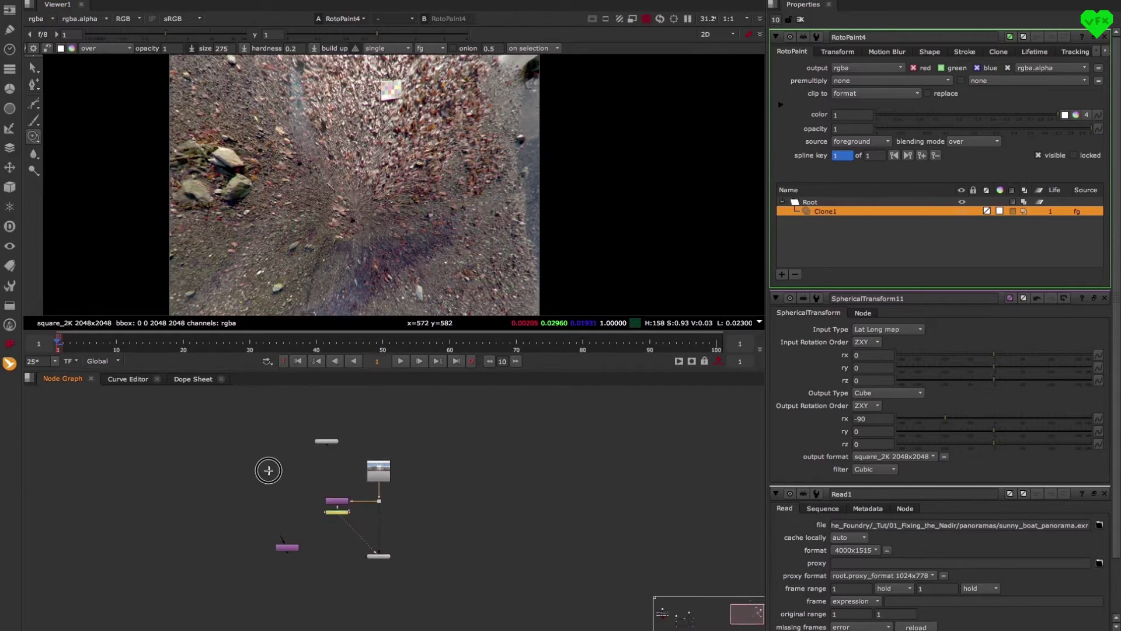
- Insert the prepared RotoPaint1 node below SphericalTransform11 in place of RotoPaint4, and delete RotoPaint4
{"action": "scroll", "coordinate": [263, 471], "scroll_direction": "down", "scroll_amount": 4}
{"action": "scroll", "coordinate": [250, 493], "scroll_direction": "down", "scroll_amount": 3}
{"action": "scroll", "coordinate": [292, 448], "scroll_direction": "up", "scroll_amount": 4}
{"action": "mouse_move", "coordinate": [330, 459]}
{"action": "left_mouse_down"}
{"action": "mouse_move", "coordinate": [343, 448]}
{"action": "mouse_move", "coordinate": [381, 527]}
{"action": "mouse_move", "coordinate": [398, 529]}
{"action": "left_mouse_up"}
{"action": "scroll", "coordinate": [368, 524], "scroll_direction": "up", "scroll_amount": 4}
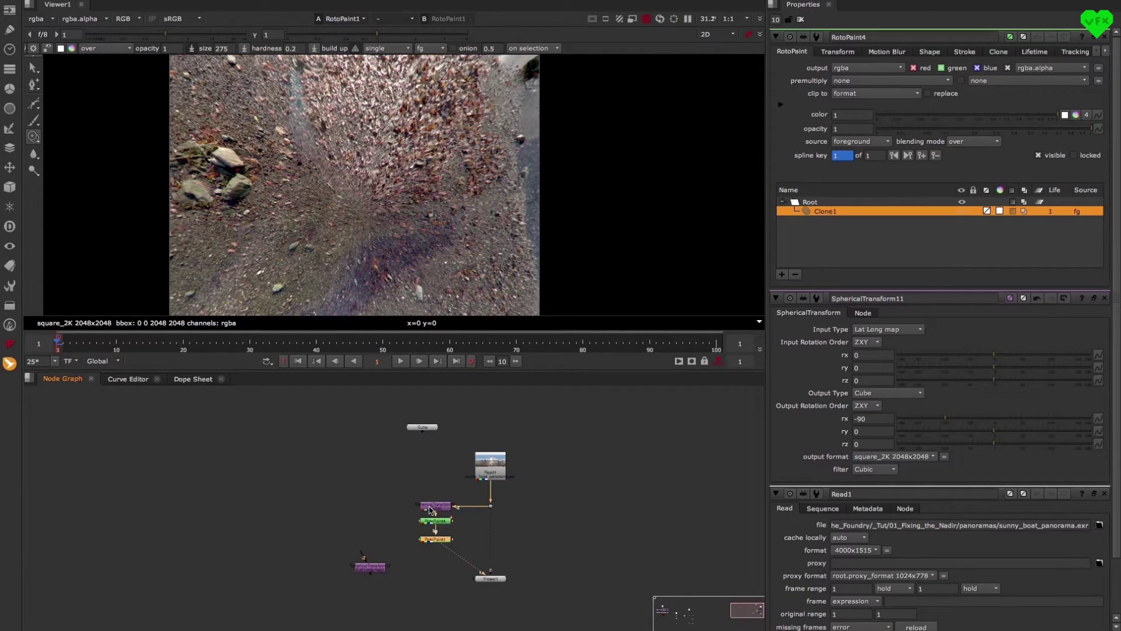
{"action": "left_click", "coordinate": [440, 522]}
{"action": "key", "text": "Delete"}
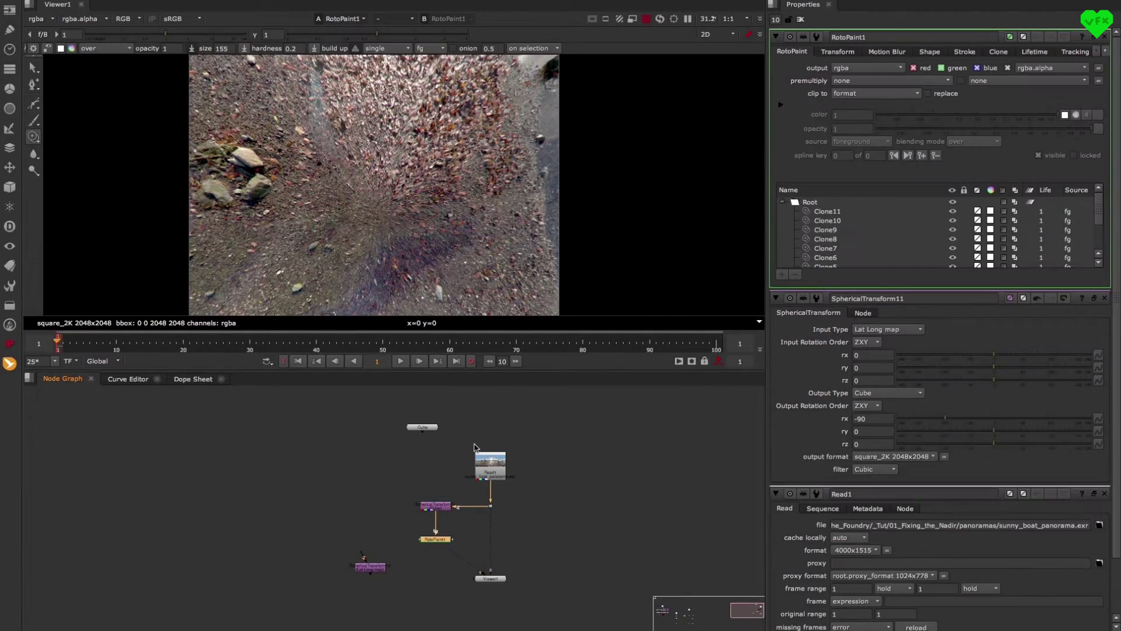
- Expand the extra mask options of RotoPaint1 to show its output mask channel
{"action": "left_click", "coordinate": [781, 106]}
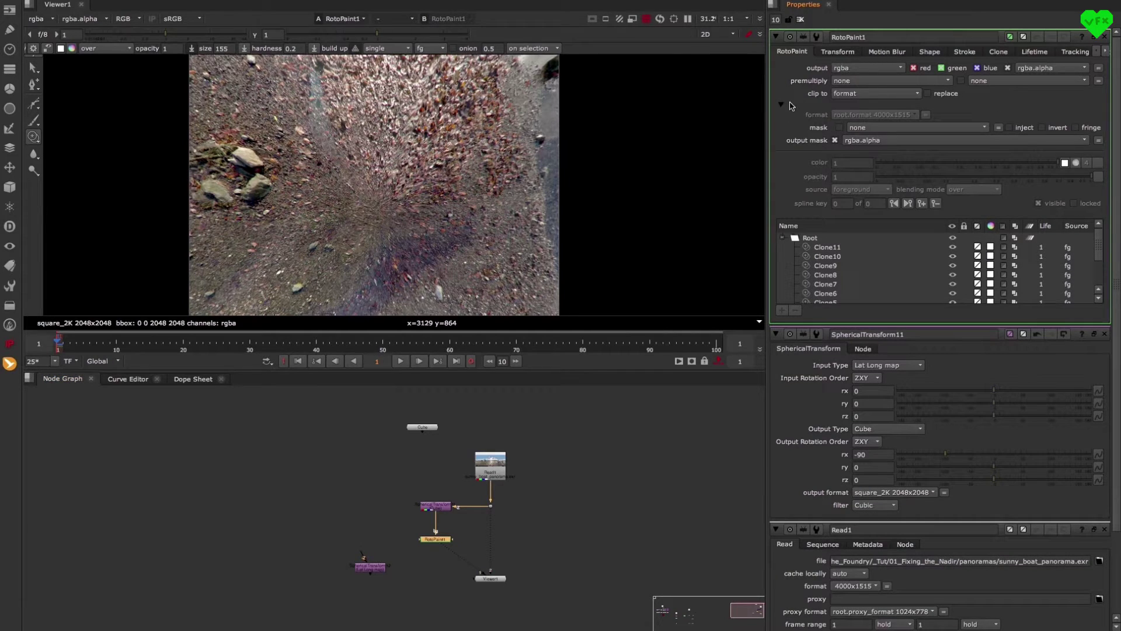
{"action": "left_click", "coordinate": [782, 106]}
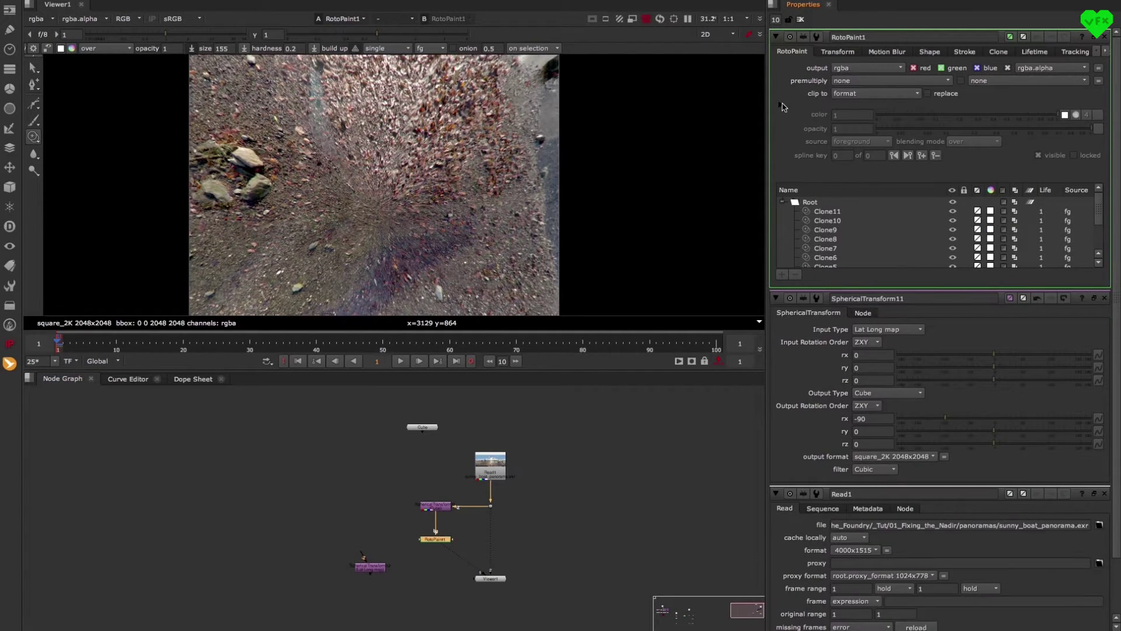
{"action": "left_click", "coordinate": [782, 106]}
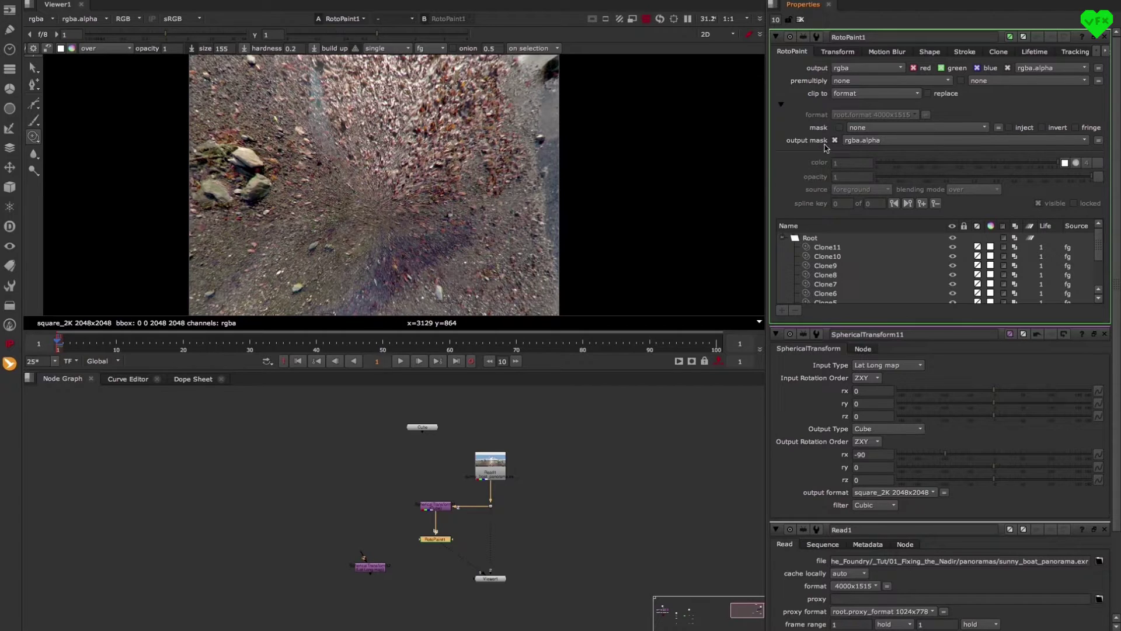
- Compare the alpha channel of RotoPaint1's painted strokes with its full-colour output in the viewer
{"action": "scroll", "coordinate": [435, 202], "scroll_direction": "down", "scroll_amount": 3}
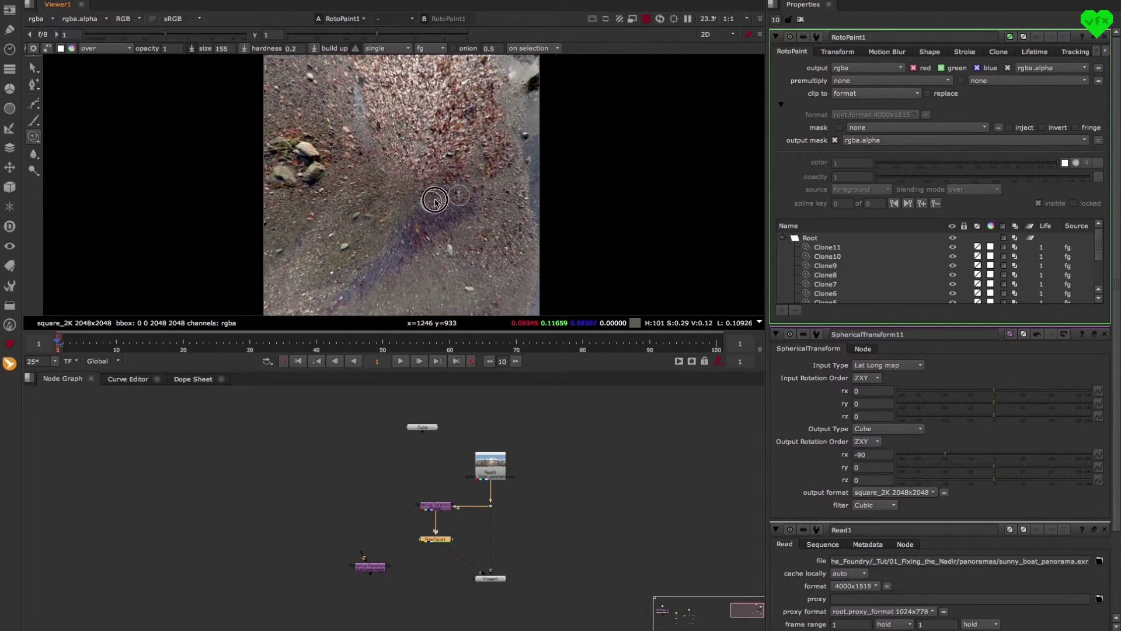
{"action": "key", "text": "a"}
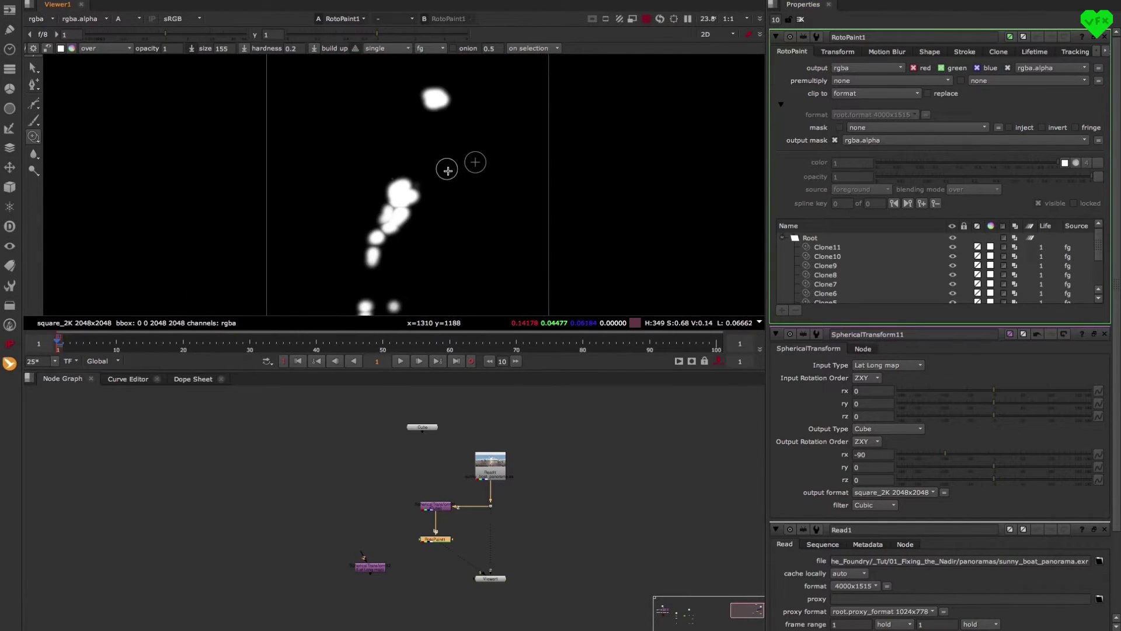
{"action": "scroll", "coordinate": [444, 175], "scroll_direction": "down", "scroll_amount": 2}
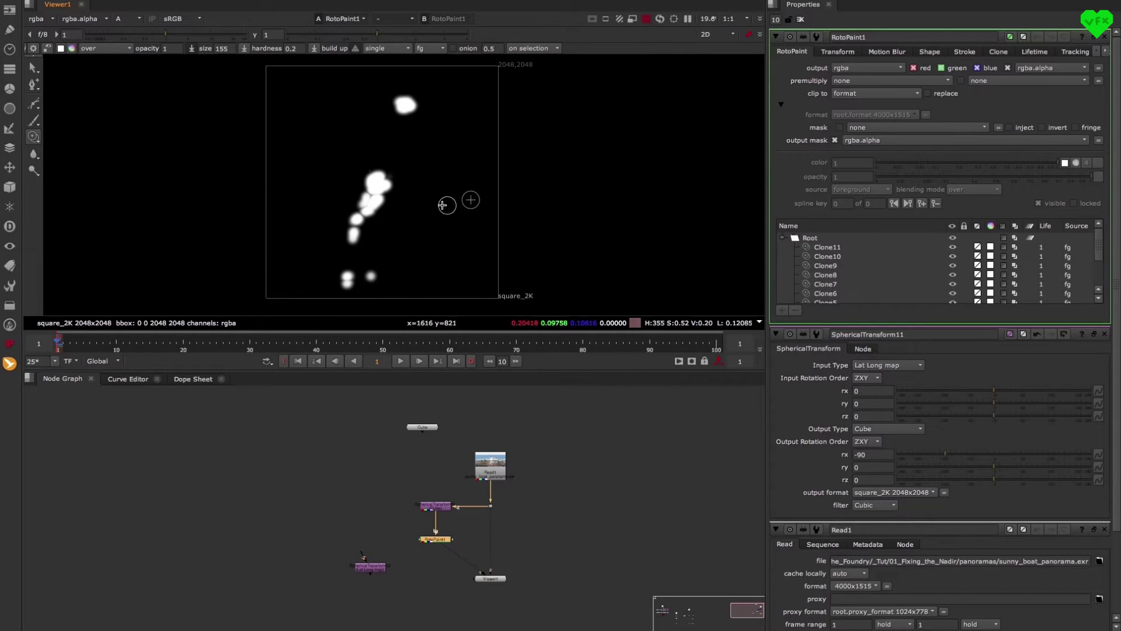
{"action": "middle_click_drag", "start_coordinate": [432, 199], "coordinate": [441, 208]}
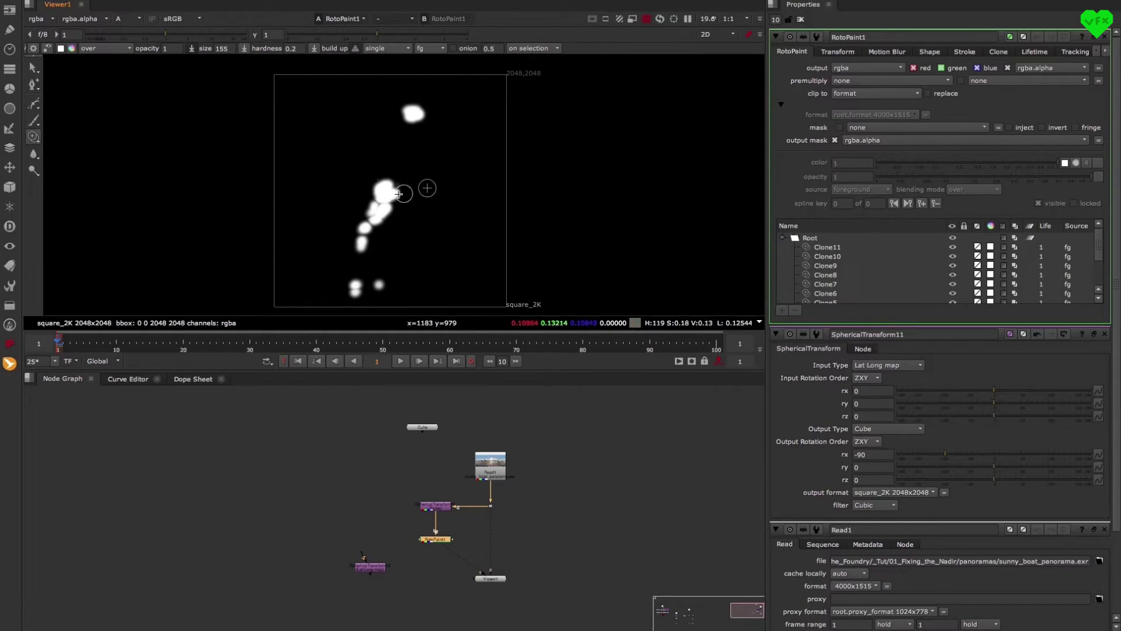
{"action": "key", "text": "a"}
{"action": "key", "text": "a"}
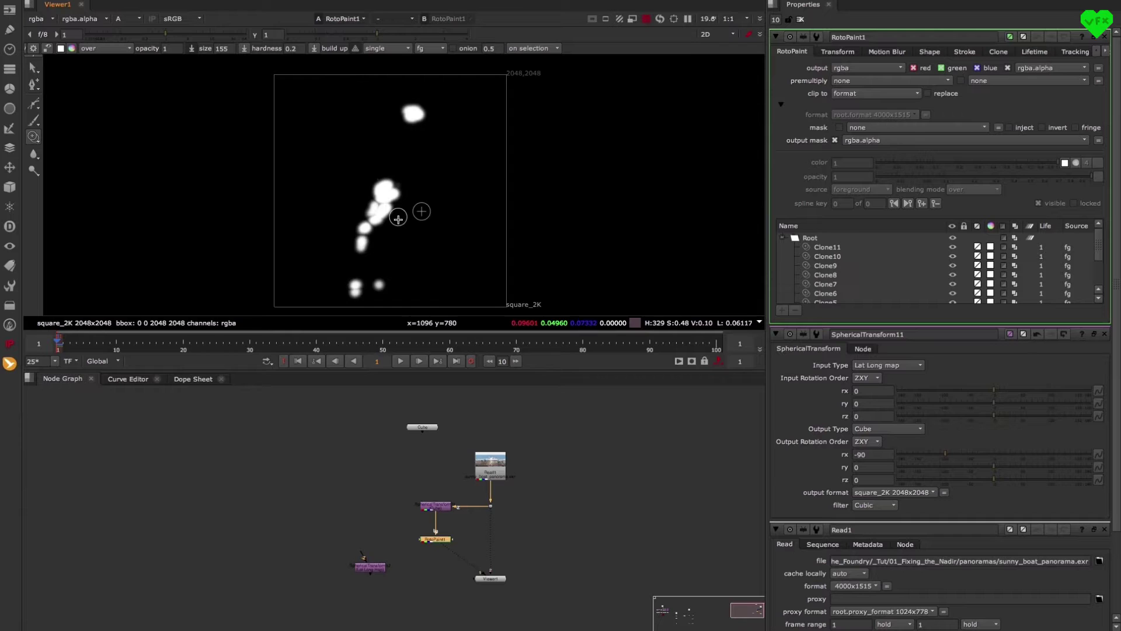
{"action": "scroll", "coordinate": [409, 219], "scroll_direction": "up", "scroll_amount": 2}
{"action": "key", "text": "a"}
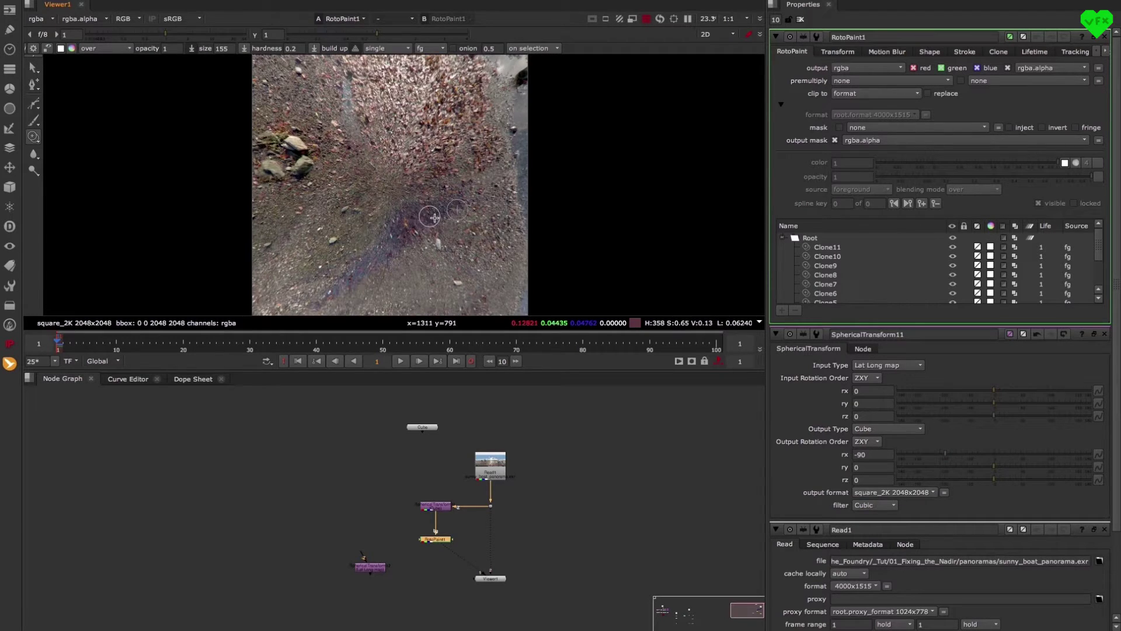
{"action": "middle_click_drag", "start_coordinate": [435, 217], "coordinate": [454, 221]}
- Move RotoPaint1 closer beneath SphericalTransform11 and disconnect the Read1 panorama from the Viewer node
{"action": "middle_click_drag", "start_coordinate": [398, 525], "coordinate": [379, 478]}
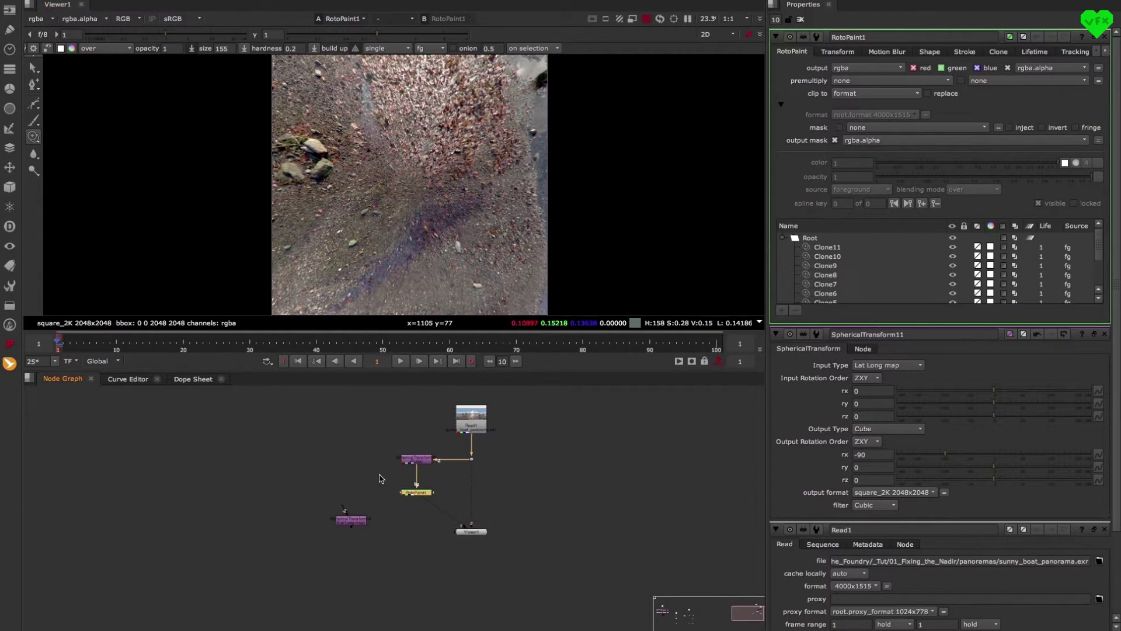
{"action": "scroll", "coordinate": [379, 478], "scroll_direction": "up", "scroll_amount": 2}
{"action": "left_click_drag", "start_coordinate": [445, 506], "coordinate": [441, 486]}
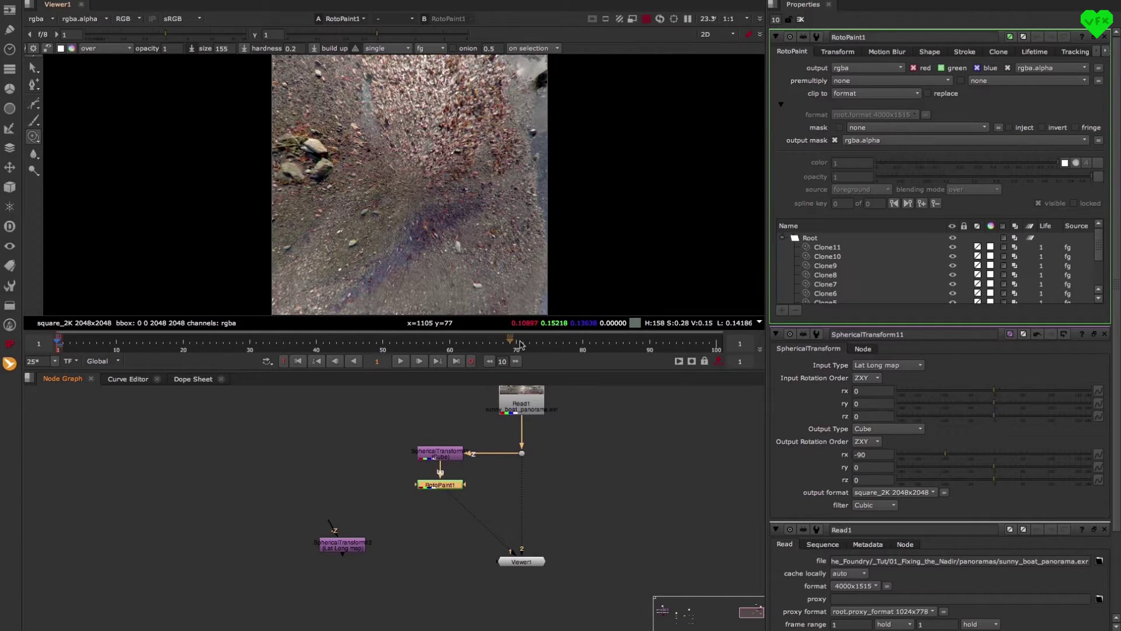
{"action": "left_click_drag", "start_coordinate": [535, 562], "coordinate": [515, 535]}
{"action": "middle_click_drag", "start_coordinate": [317, 444], "coordinate": [345, 435]}
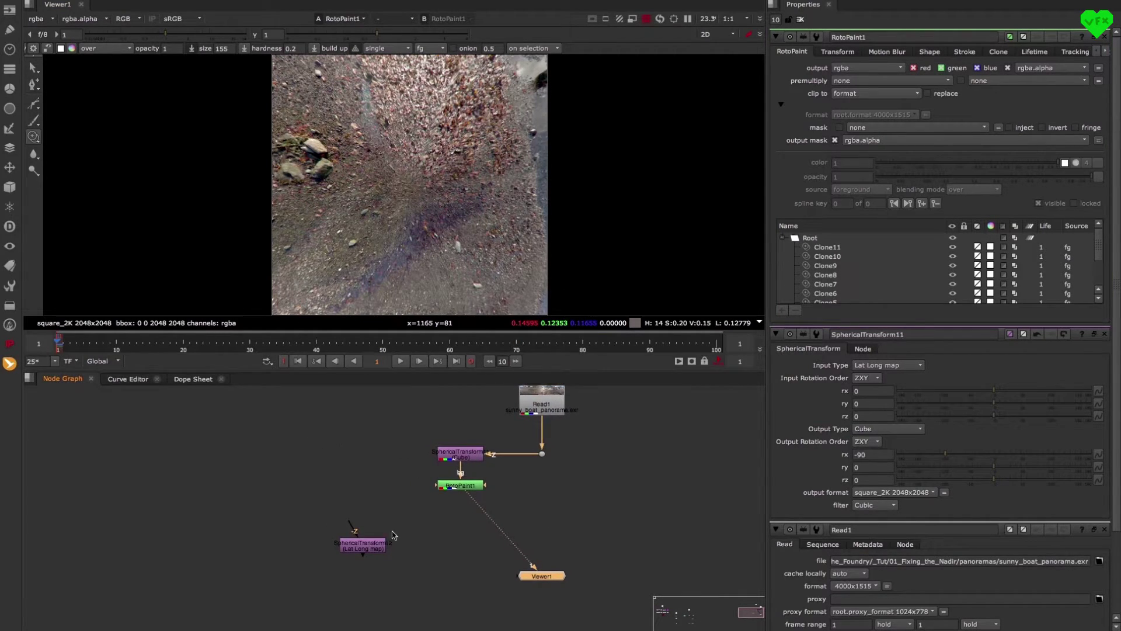
- Set the input type of SphericalTransform12 to Cube, keeping root.format 4000x1515 as its output format
{"action": "left_click_drag", "start_coordinate": [377, 547], "coordinate": [353, 547]}
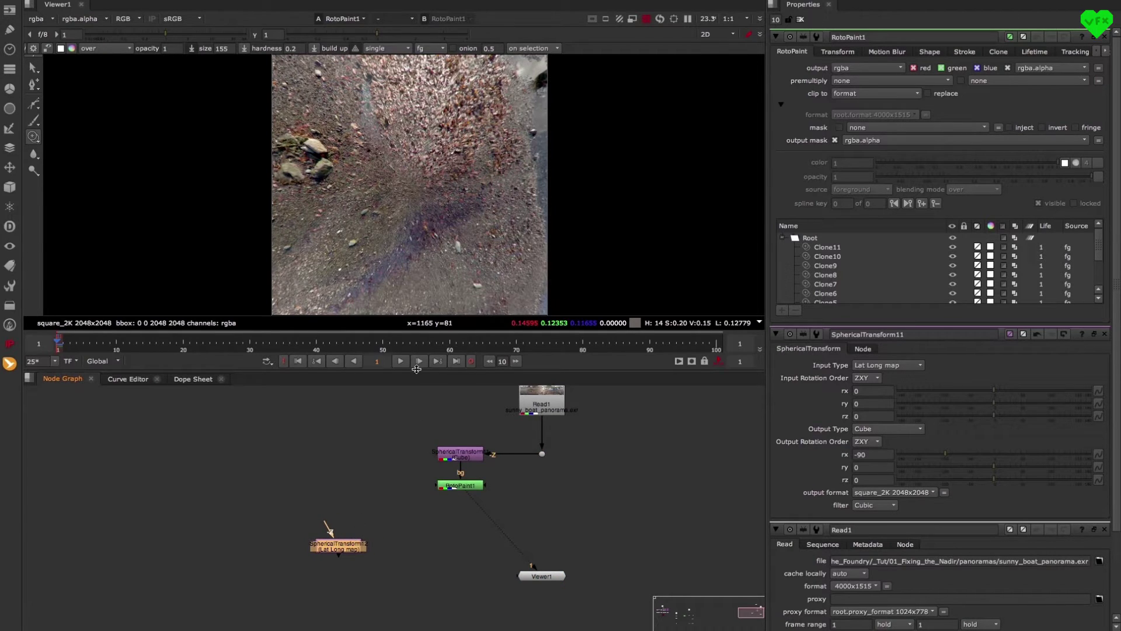
{"action": "left_click", "coordinate": [340, 550]}
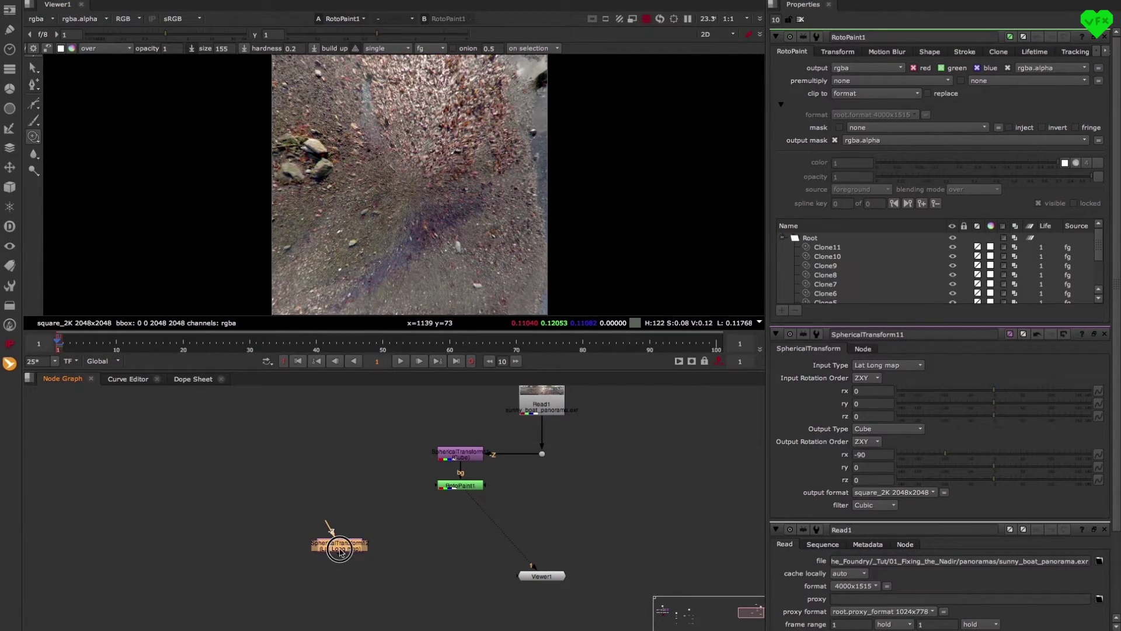
{"action": "double_click", "coordinate": [340, 550]}
{"action": "left_click", "coordinate": [879, 69]}
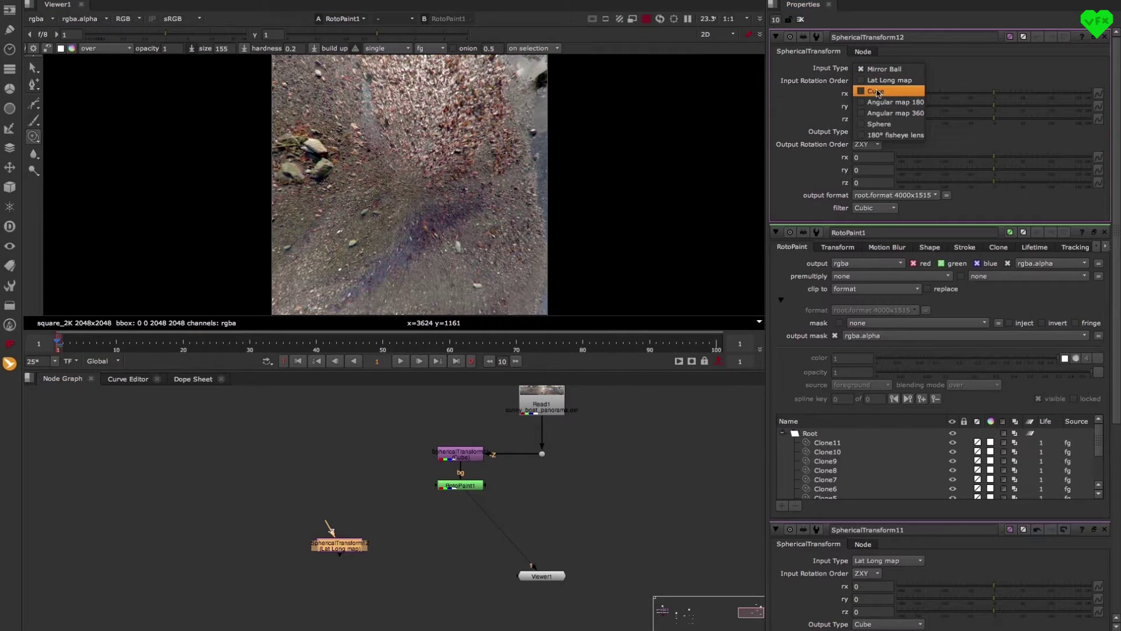
{"action": "left_click", "coordinate": [877, 92]}
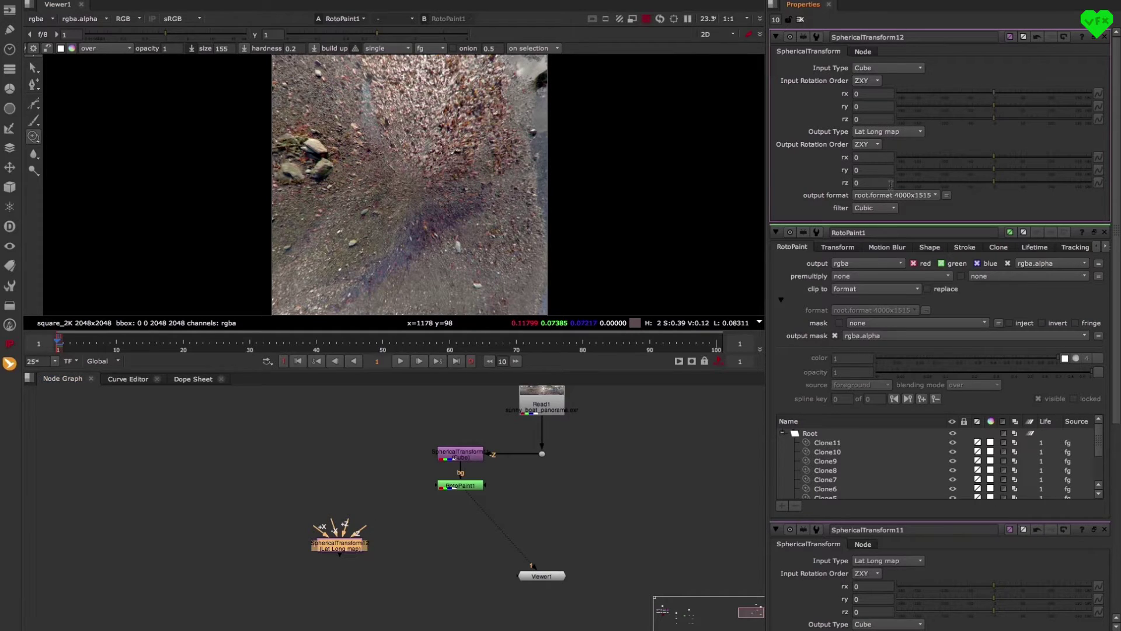
{"action": "left_click", "coordinate": [936, 196]}
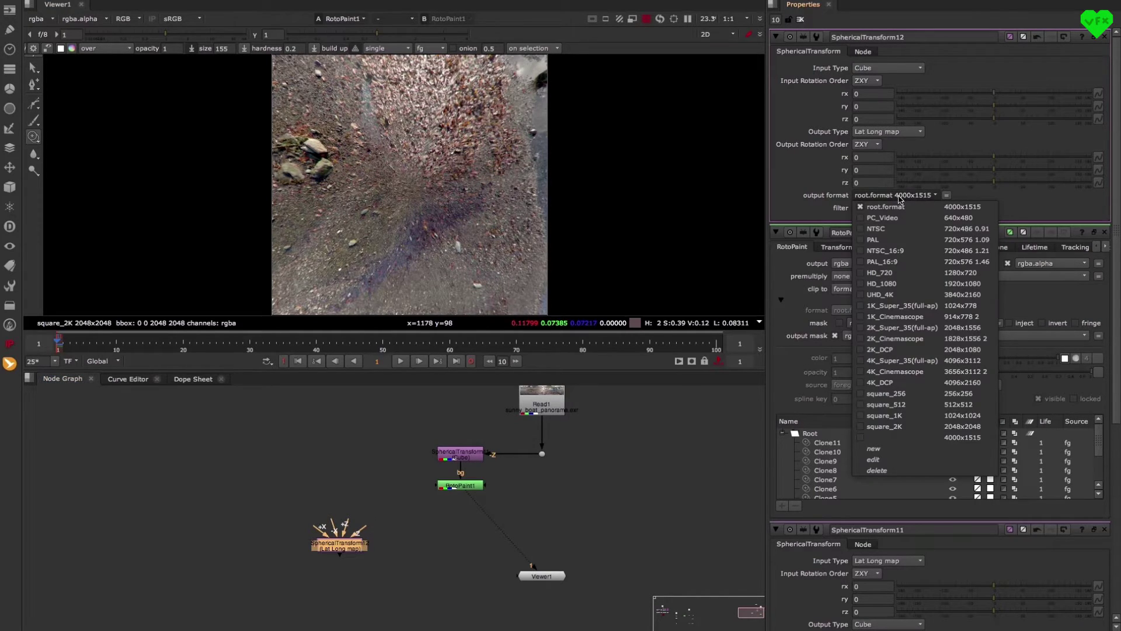
{"action": "left_click", "coordinate": [822, 202]}
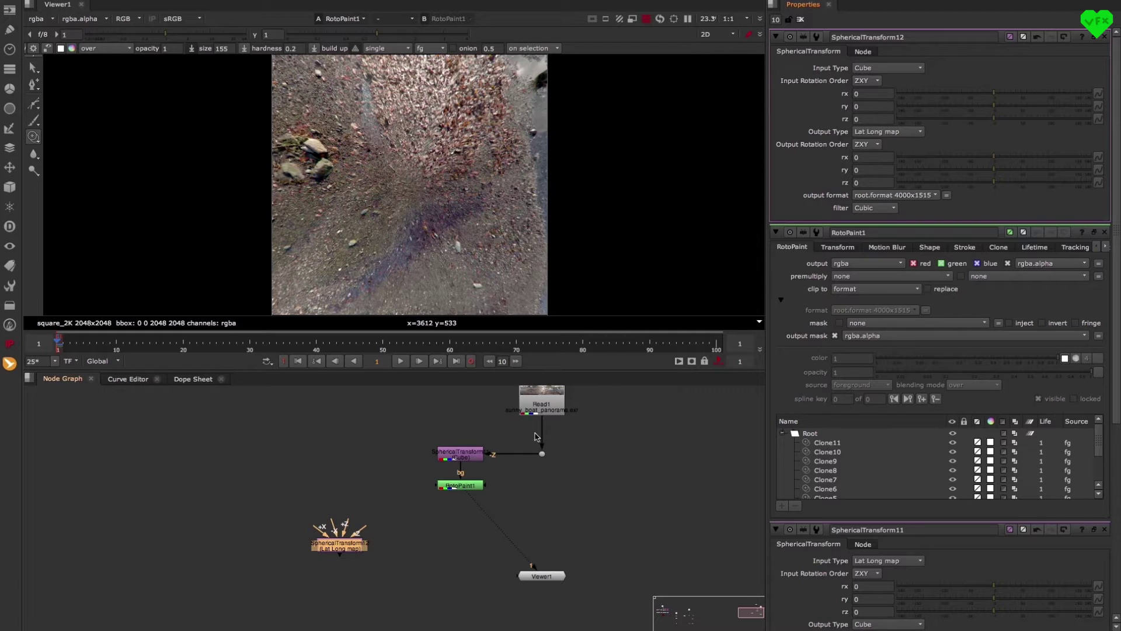
- Add a Constant node above SphericalTransform12 and a Merge node below the Read1 branch, making room by moving the Viewer node
{"action": "left_click", "coordinate": [333, 470]}
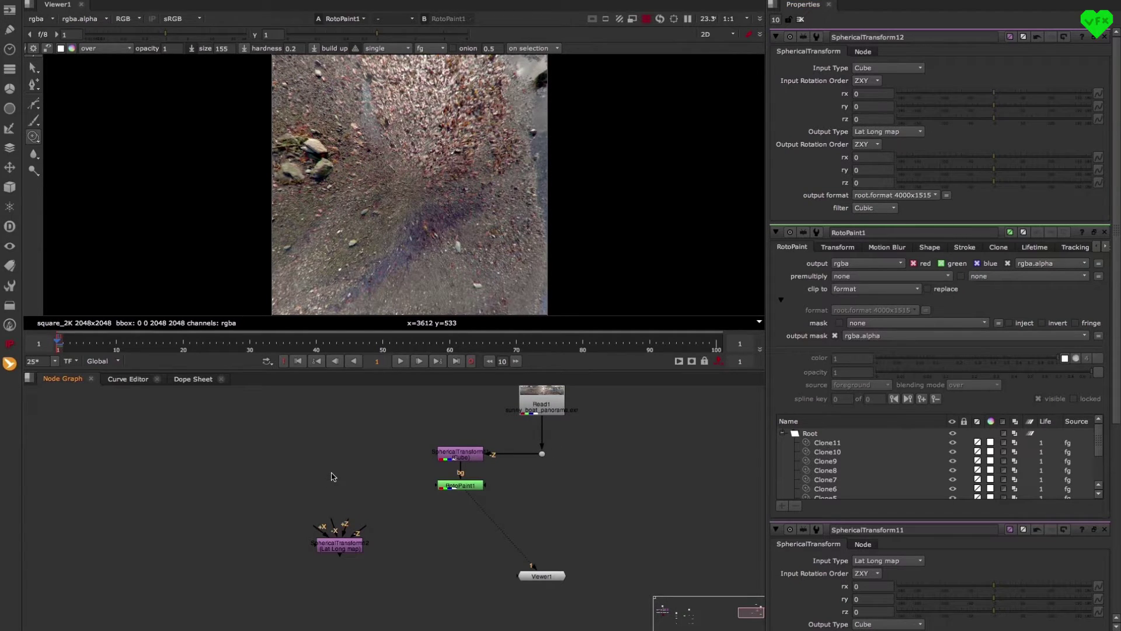
{"action": "key", "text": "Tab"}
{"action": "type", "text": "c"}
{"action": "key", "text": "Return"}
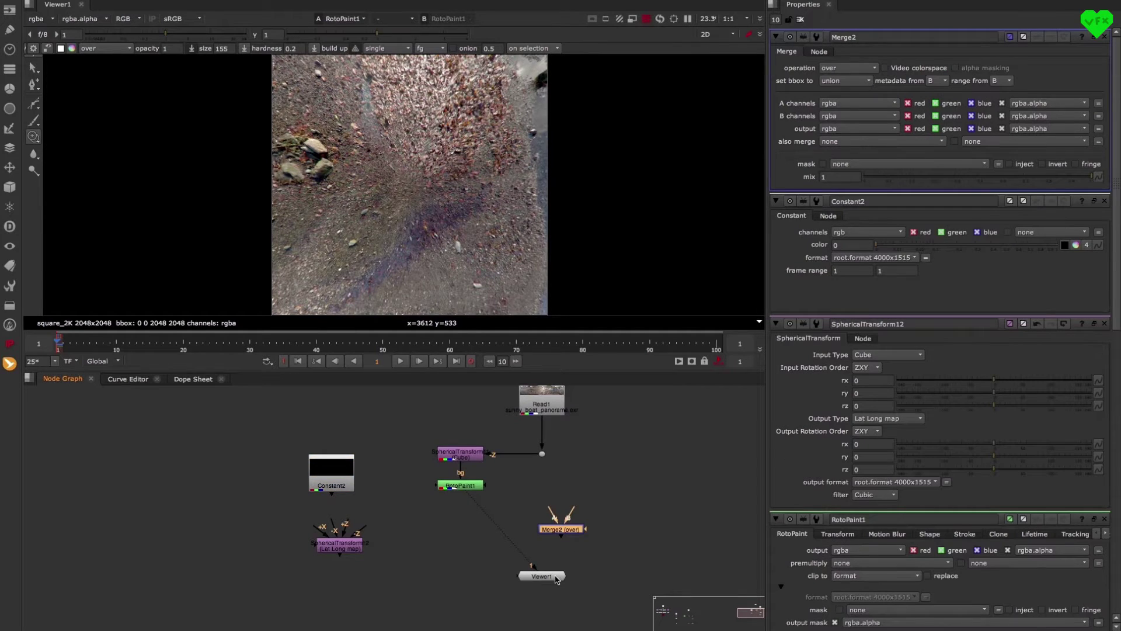
{"action": "left_click_drag", "start_coordinate": [552, 577], "coordinate": [506, 616]}
- Set the channels of Constant2 to rgba and reposition the Viewer node below RotoPaint1
{"action": "double_click", "coordinate": [346, 483]}
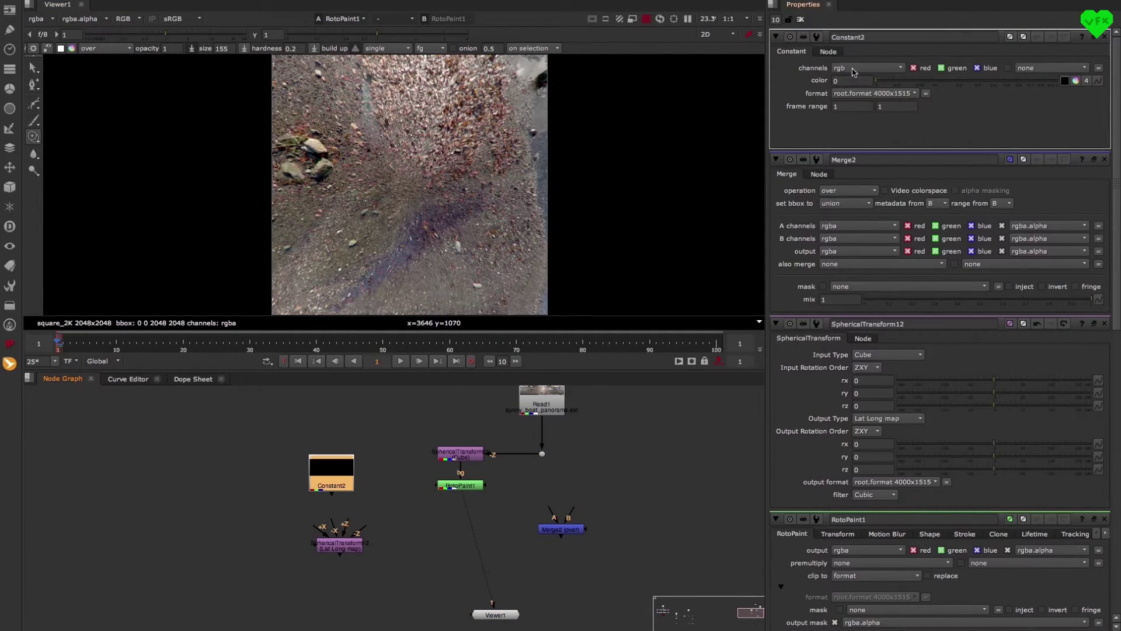
{"action": "left_click", "coordinate": [849, 69]}
{"action": "left_click", "coordinate": [853, 94]}
{"action": "middle_click_drag", "start_coordinate": [516, 571], "coordinate": [485, 509]}
{"action": "left_click_drag", "start_coordinate": [472, 550], "coordinate": [447, 561]}
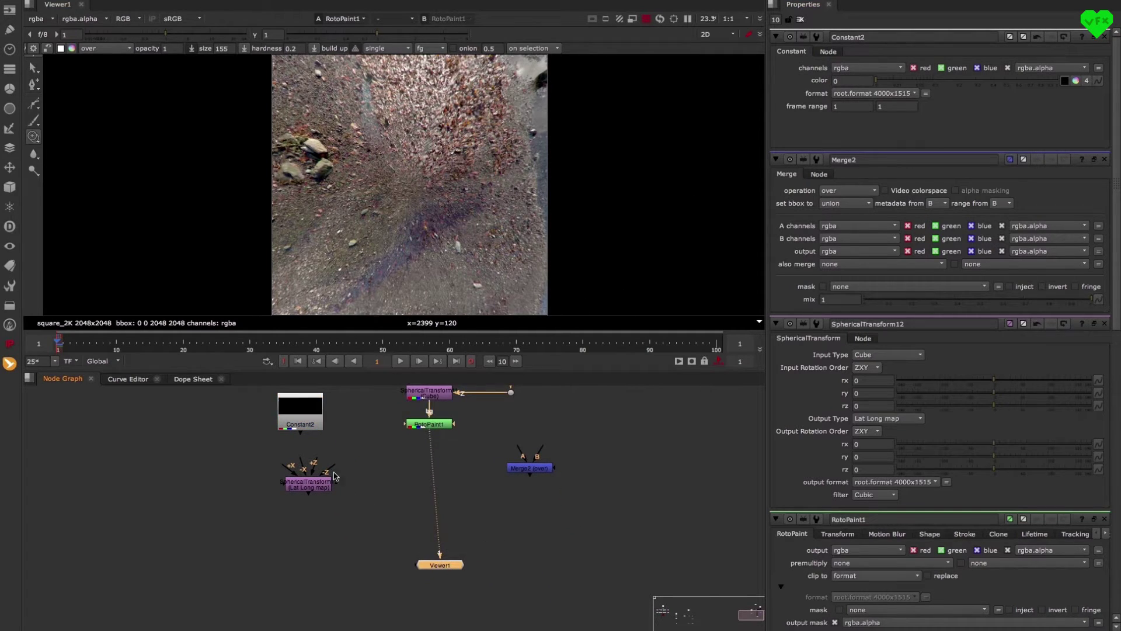
- Connect Constant2 to a cube face input of SphericalTransform12 and RotoPaint1 to its -Y input, aligning the nodes with RotoPaint1
{"action": "left_click_drag", "start_coordinate": [331, 469], "coordinate": [307, 473]}
{"action": "middle_click_drag", "start_coordinate": [327, 448], "coordinate": [313, 497]}
{"action": "left_click_drag", "start_coordinate": [234, 555], "coordinate": [343, 444]}
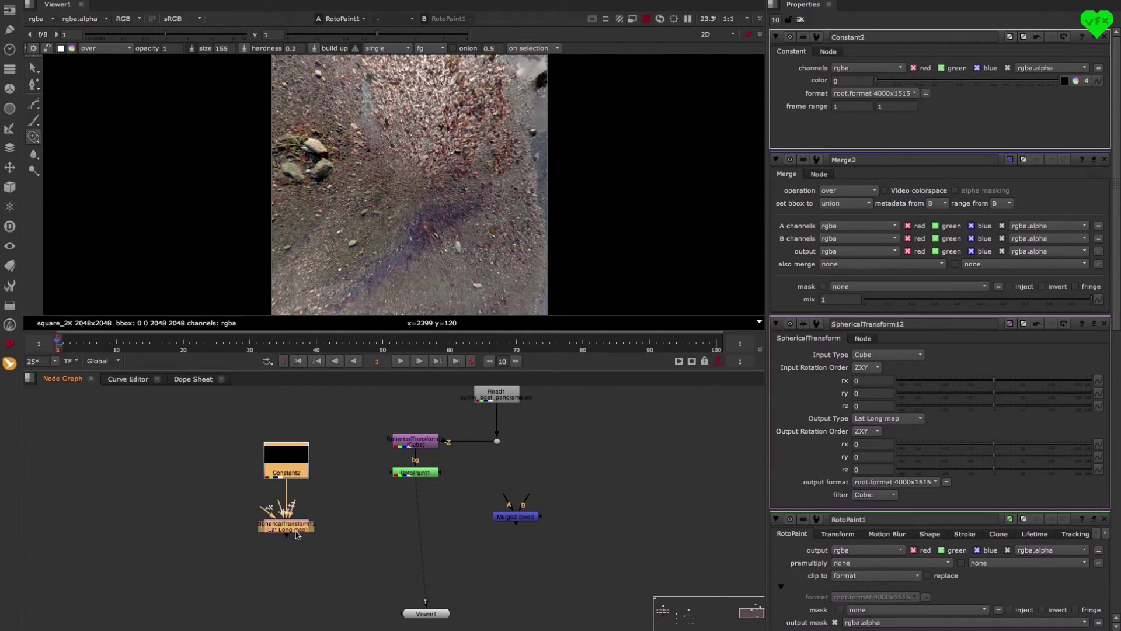
{"action": "left_click_drag", "start_coordinate": [296, 533], "coordinate": [400, 472]}
{"action": "left_click_drag", "start_coordinate": [276, 490], "coordinate": [273, 482]}
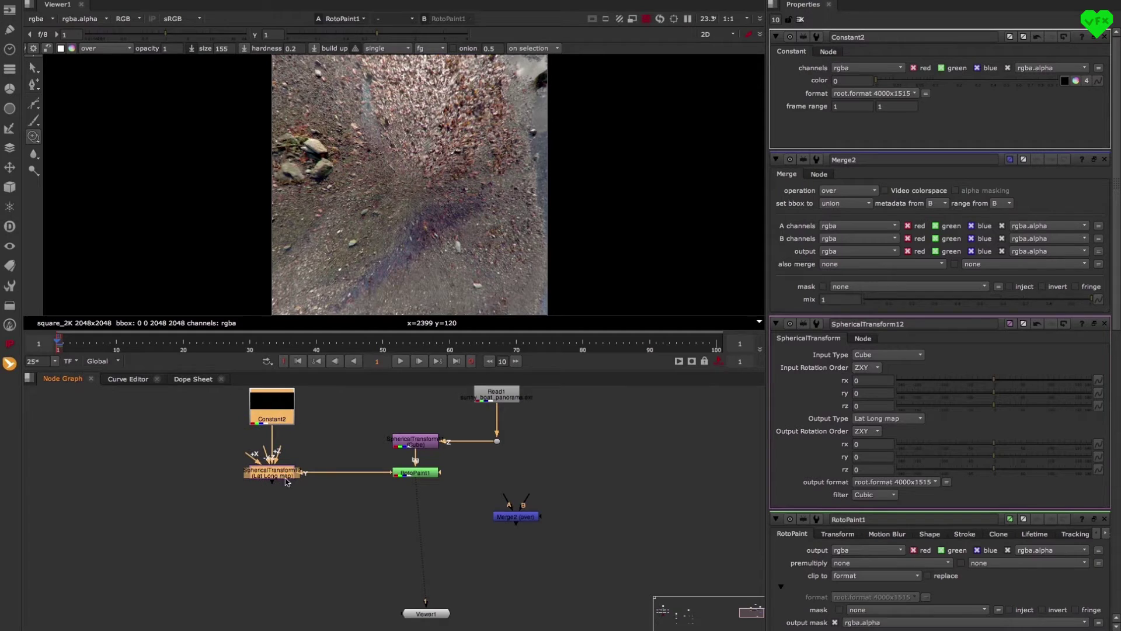
{"action": "middle_click_drag", "start_coordinate": [313, 506], "coordinate": [346, 505]}
- Connect Merge2's B input to the Read1 panorama and its A input to SphericalTransform12
{"action": "left_click", "coordinate": [460, 615]}
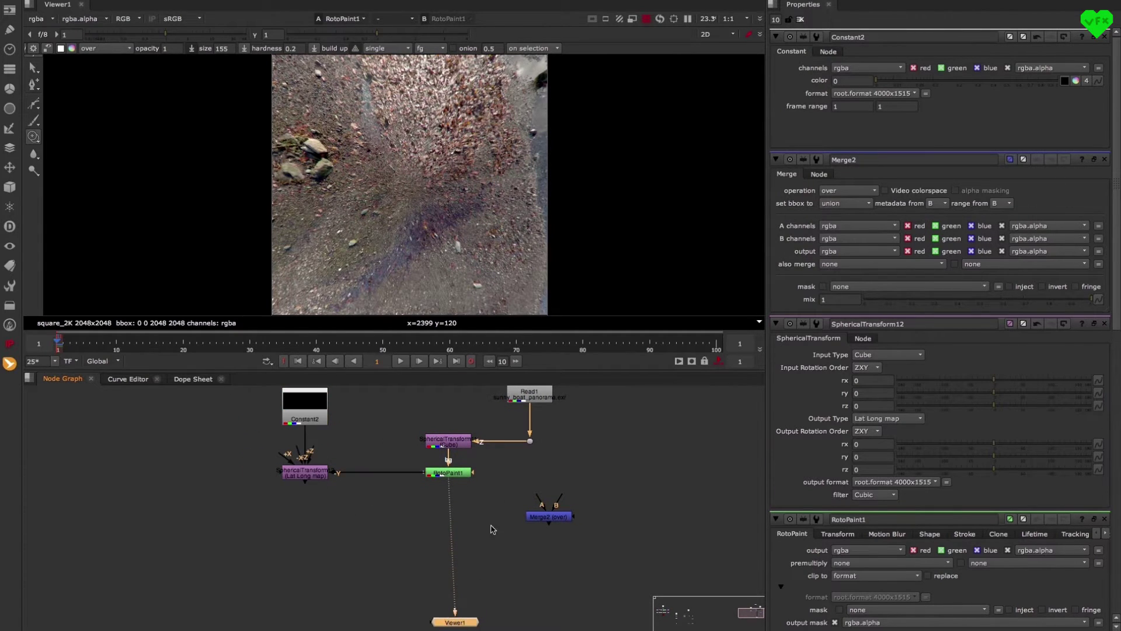
{"action": "middle_click_drag", "start_coordinate": [491, 526], "coordinate": [481, 485]}
{"action": "left_click_drag", "start_coordinate": [546, 476], "coordinate": [520, 401]}
{"action": "left_click_drag", "start_coordinate": [492, 509], "coordinate": [303, 433]}
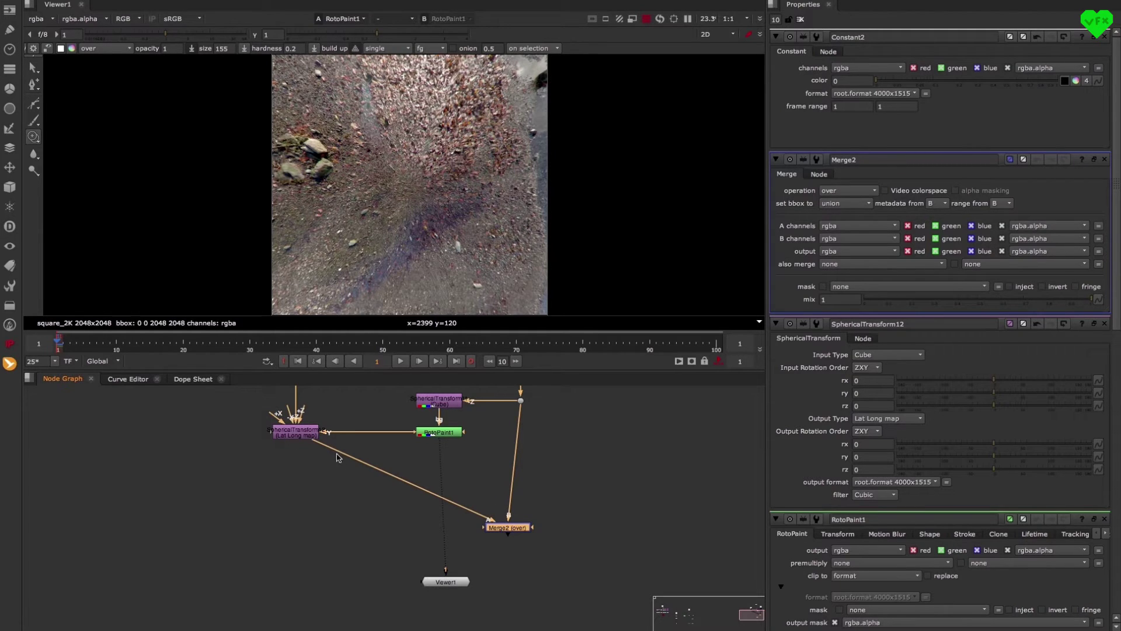
- Route Merge2's A connection through a dot beneath SphericalTransform12 and insert a Premult node above that dot
{"action": "left_click_drag", "start_coordinate": [400, 478], "coordinate": [296, 527], "text": "ctrl"}
{"action": "key", "text": "Tab"}
{"action": "type", "text": "pr"}
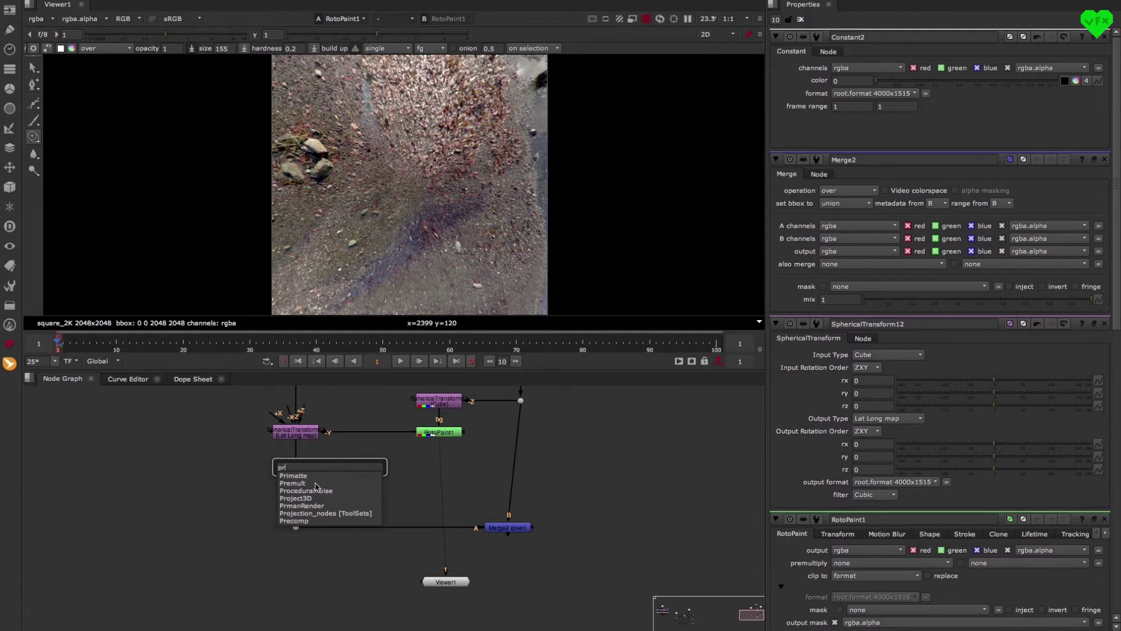
{"action": "left_click", "coordinate": [300, 483]}
{"action": "left_click_drag", "start_coordinate": [351, 470], "coordinate": [303, 493]}
{"action": "middle_click_drag", "start_coordinate": [320, 471], "coordinate": [333, 502]}
{"action": "left_click_drag", "start_coordinate": [316, 522], "coordinate": [322, 523]}
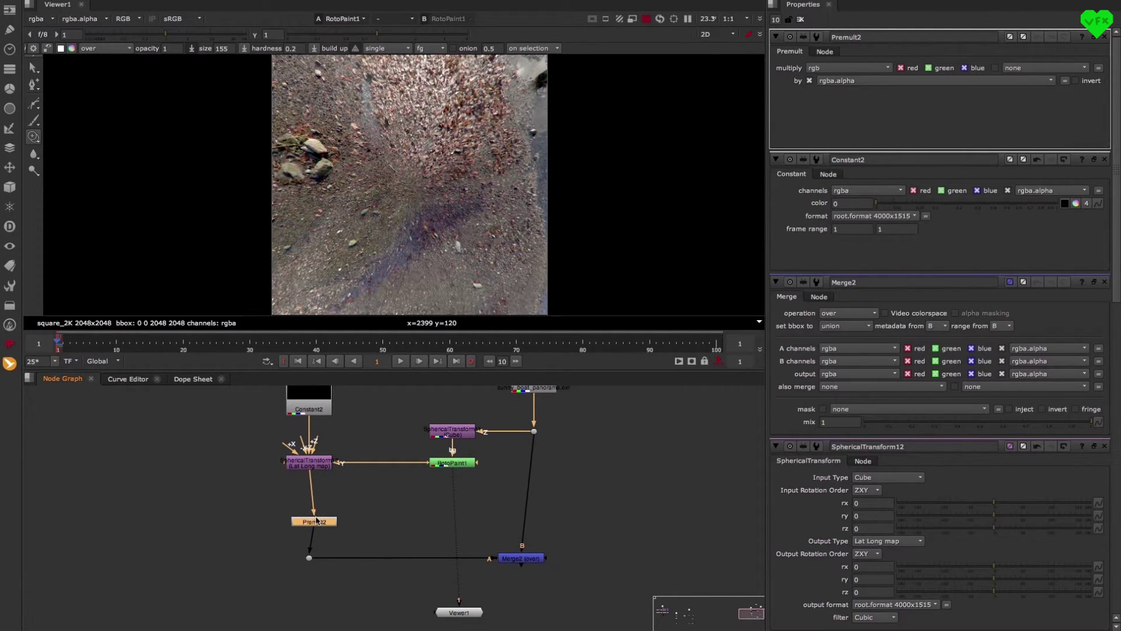
- Compare the outputs of Premult2 and SphericalTransform12 in the viewer to check the isolated paint strokes in lat-long space
{"action": "key", "text": "1"}
{"action": "scroll", "coordinate": [438, 243], "scroll_direction": "up", "scroll_amount": 3}
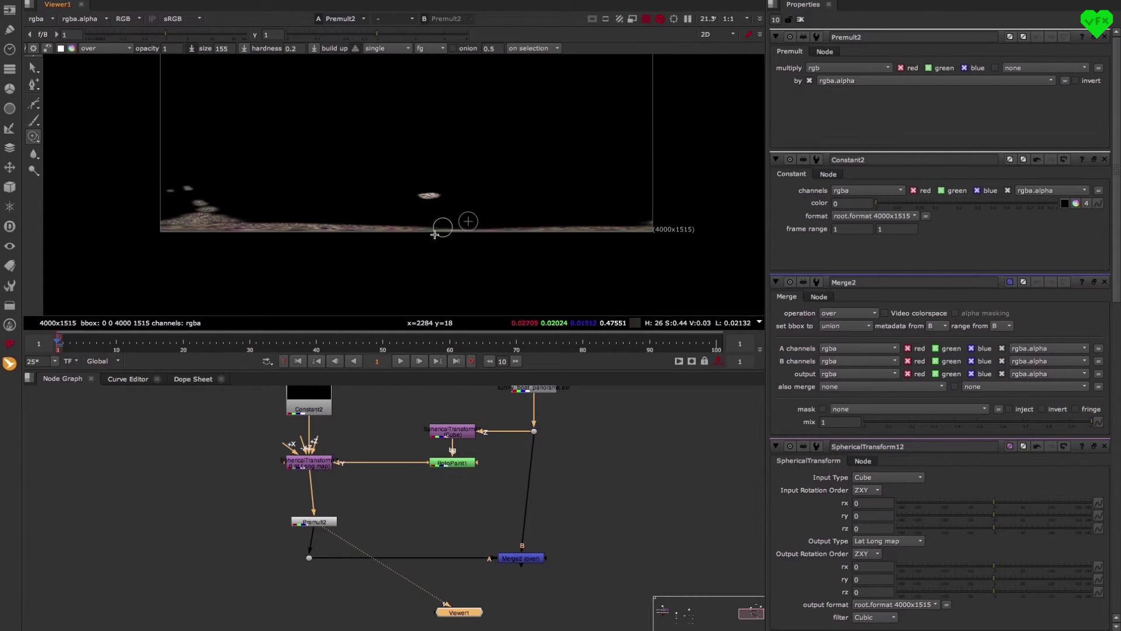
{"action": "left_click", "coordinate": [33, 67]}
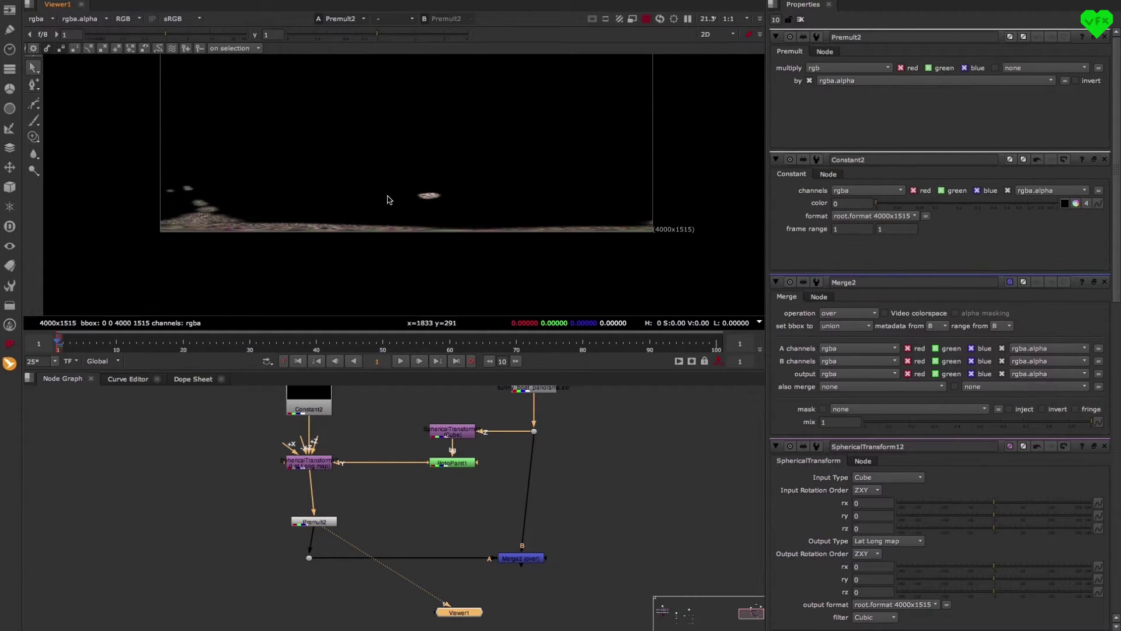
{"action": "middle_click_drag", "start_coordinate": [386, 204], "coordinate": [337, 230]}
{"action": "left_click", "coordinate": [308, 461]}
{"action": "key", "text": "1"}
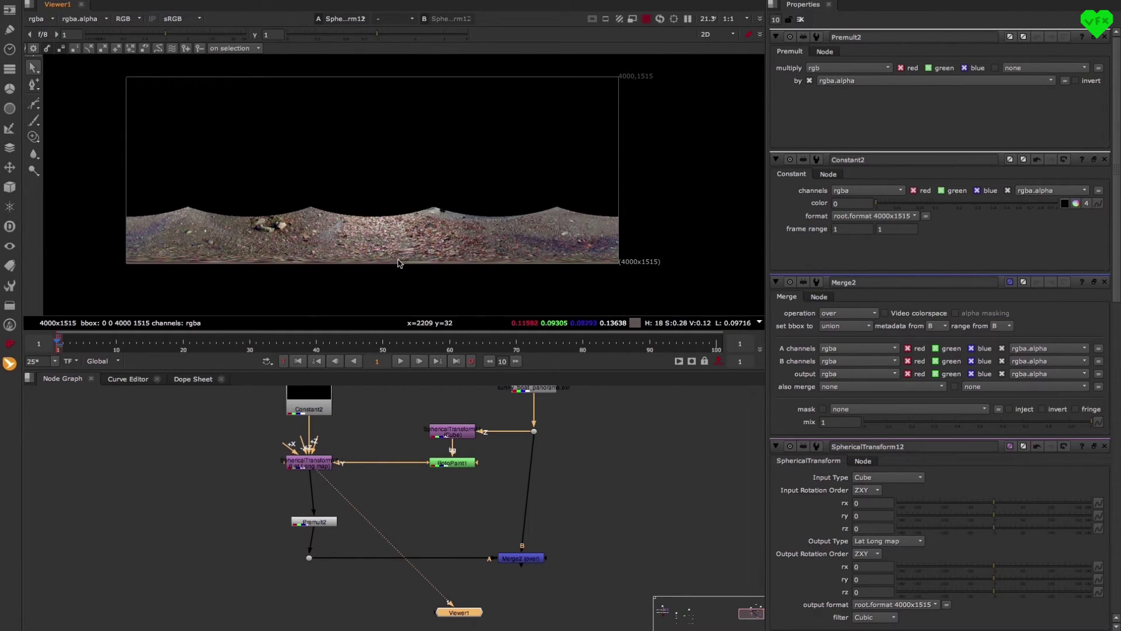
{"action": "left_click", "coordinate": [314, 521]}
{"action": "key", "text": "1"}
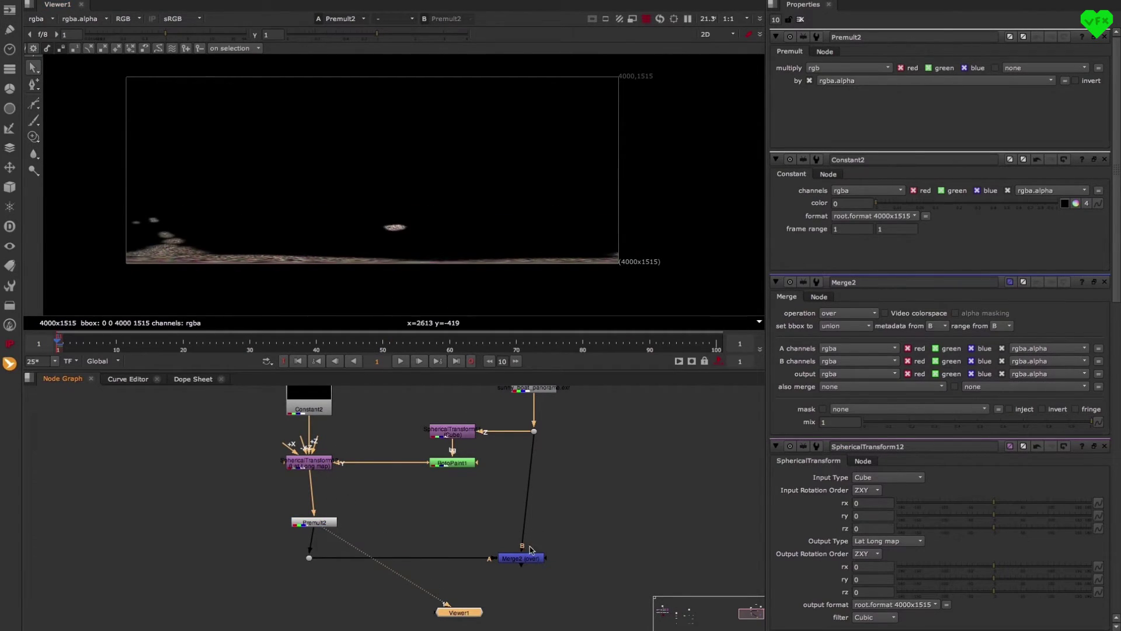
- View the Merge2 output to inspect the repaired nadir composited over the original panorama
{"action": "left_click", "coordinate": [521, 558]}
{"action": "key", "text": "1"}
{"action": "scroll", "coordinate": [439, 250], "scroll_direction": "up", "scroll_amount": 2}
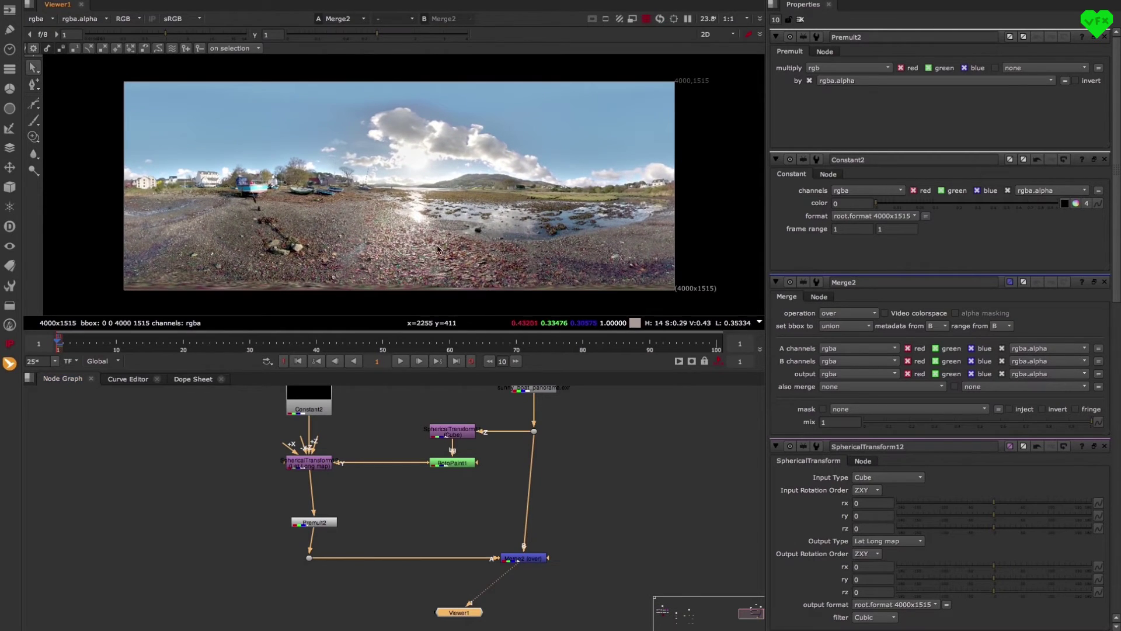
- View the SphericalTransform12 output to examine the painted ground patch in lat-long space
{"action": "scroll", "coordinate": [439, 249], "scroll_direction": "up", "scroll_amount": 2}
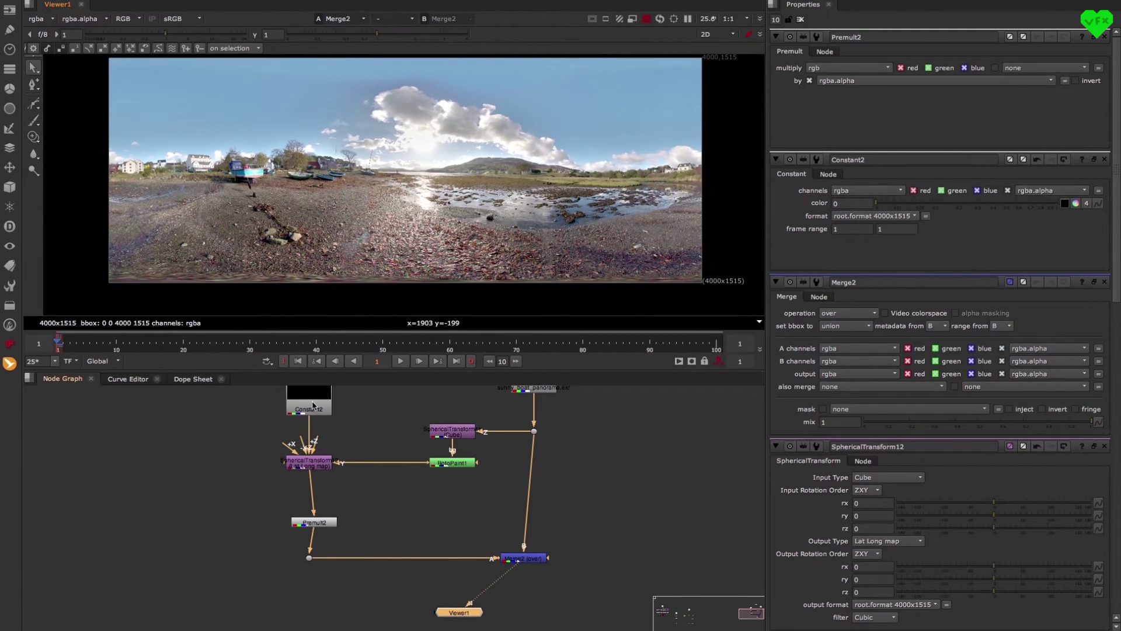
{"action": "left_click", "coordinate": [316, 411]}
{"action": "left_click", "coordinate": [309, 464]}
{"action": "key", "text": "1"}
{"action": "middle_click_drag", "start_coordinate": [303, 419], "coordinate": [323, 440]}
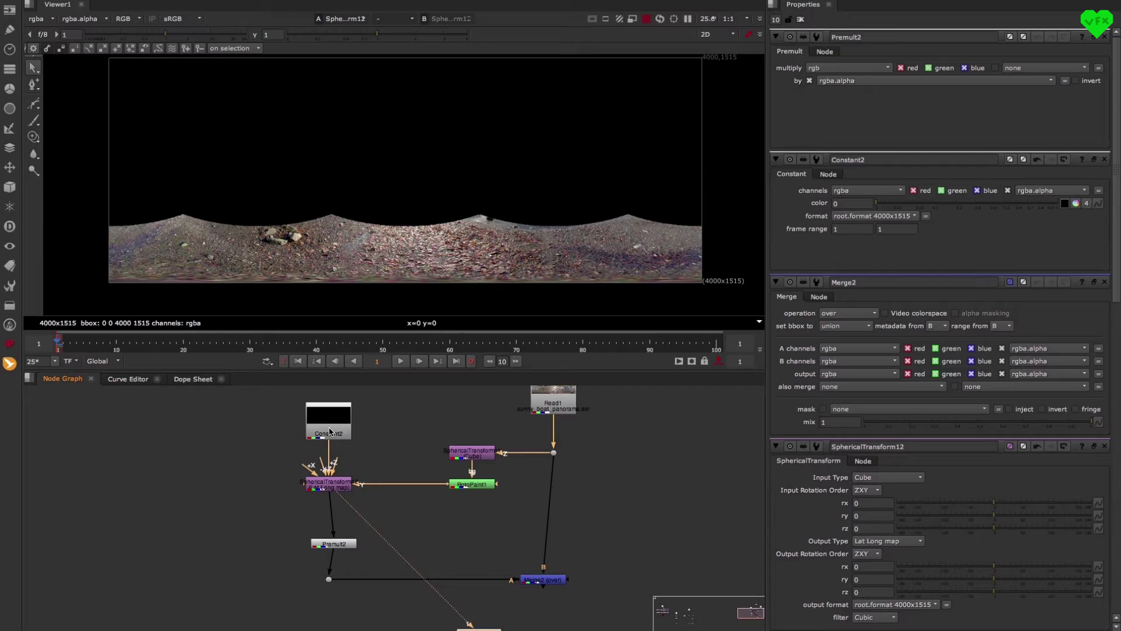
- Move Constant2 slightly higher above SphericalTransform12 and show the Merge2 output in the viewer
{"action": "left_click_drag", "start_coordinate": [330, 431], "coordinate": [330, 417]}
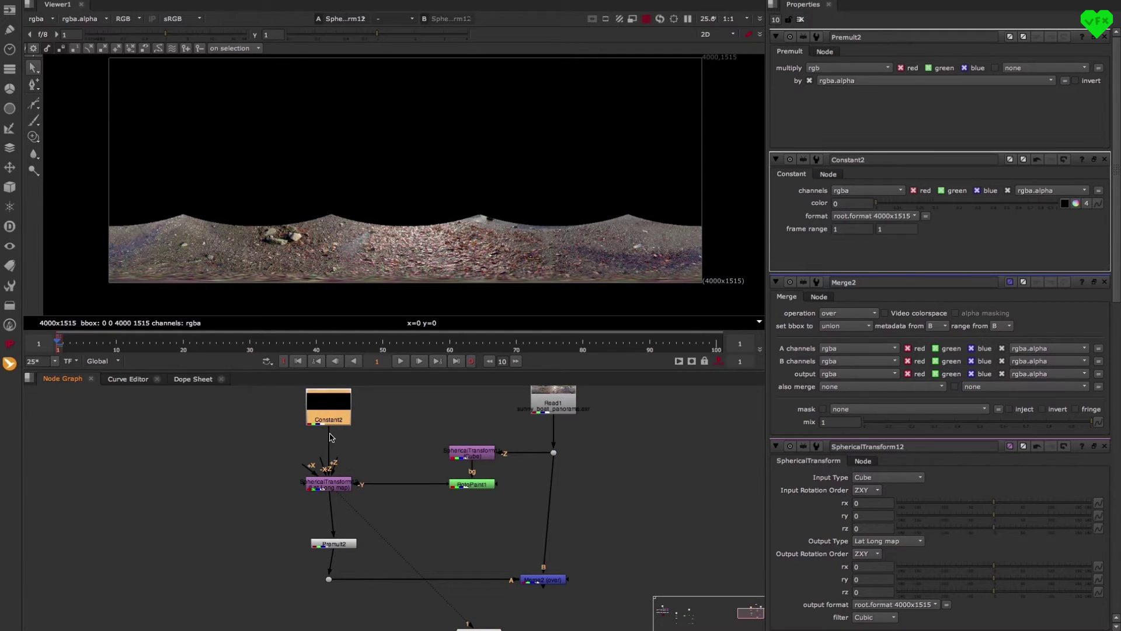
{"action": "left_click_drag", "start_coordinate": [336, 432], "coordinate": [352, 434]}
{"action": "left_click_drag", "start_coordinate": [505, 559], "coordinate": [555, 597]}
{"action": "key", "text": "1"}
- Add an unconnected SphericalTransform node beside the Read1 branch and align Merge2 directly beneath the dot under Read1
{"action": "middle_click_drag", "start_coordinate": [622, 457], "coordinate": [511, 469]}
{"action": "left_click", "coordinate": [535, 458]}
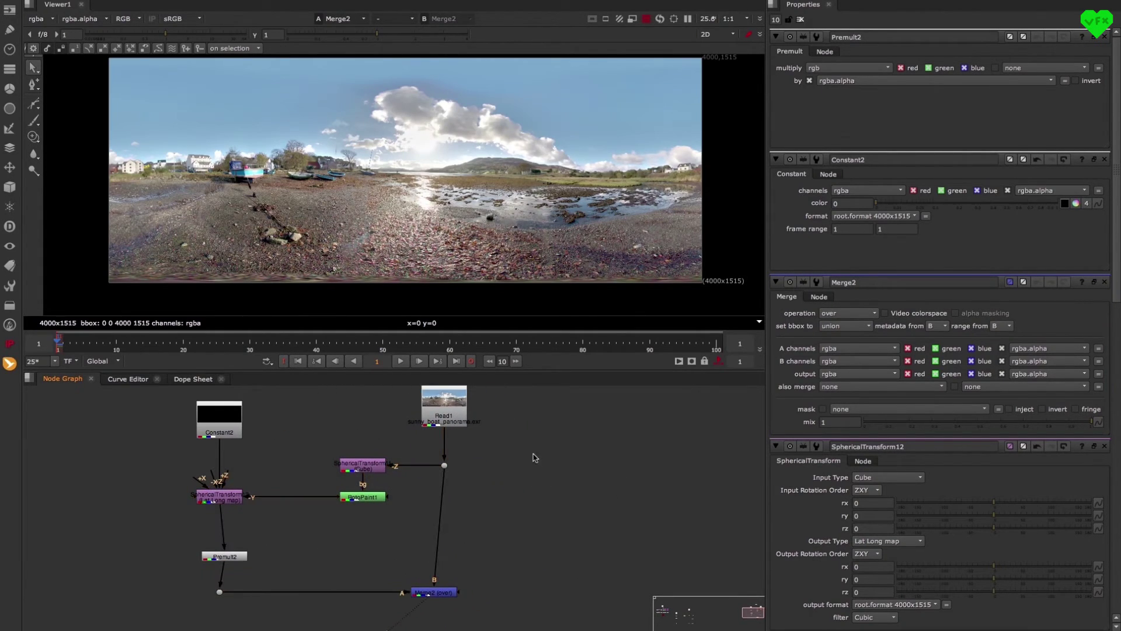
{"action": "key", "text": "Tab"}
{"action": "type", "text": "sp"}
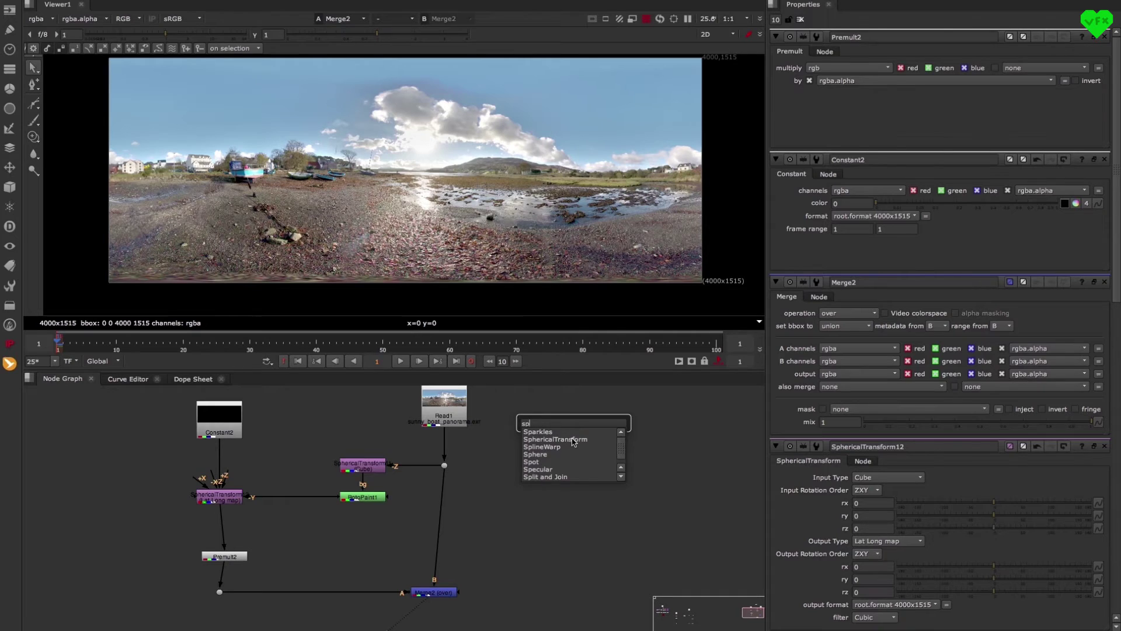
{"action": "left_click", "coordinate": [574, 442]}
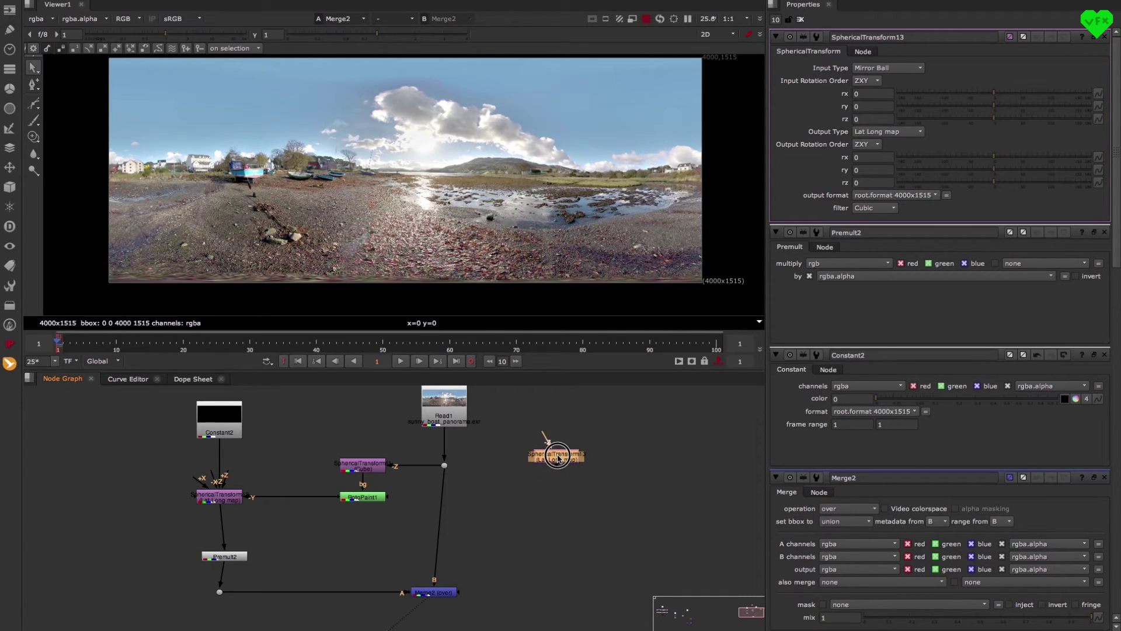
{"action": "left_click", "coordinate": [451, 588]}
{"action": "left_click", "coordinate": [558, 457]}
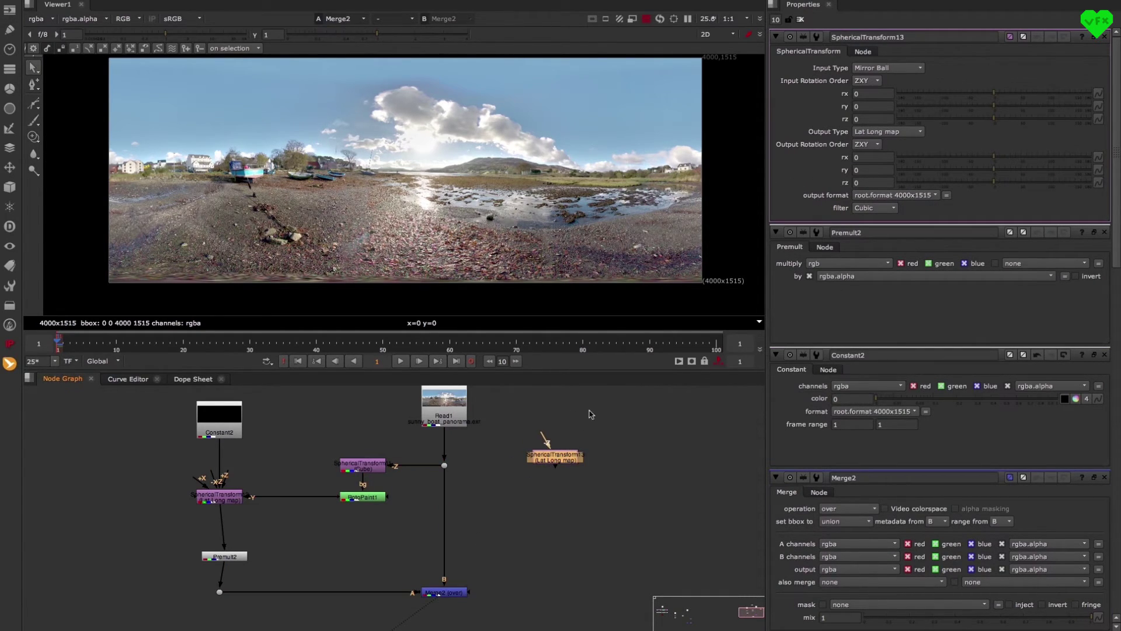
- Set SphericalTransform13 to convert from Lat Long map to Mirror Ball with the square_2K 2048x2048 output format
{"action": "left_click", "coordinate": [892, 76]}
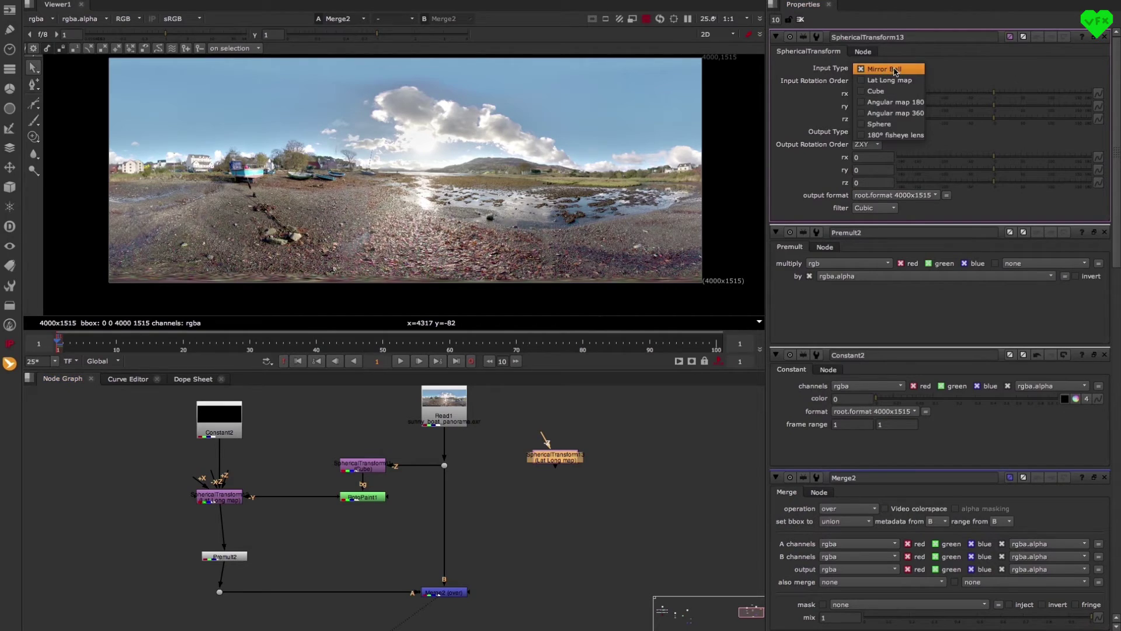
{"action": "left_click", "coordinate": [891, 83]}
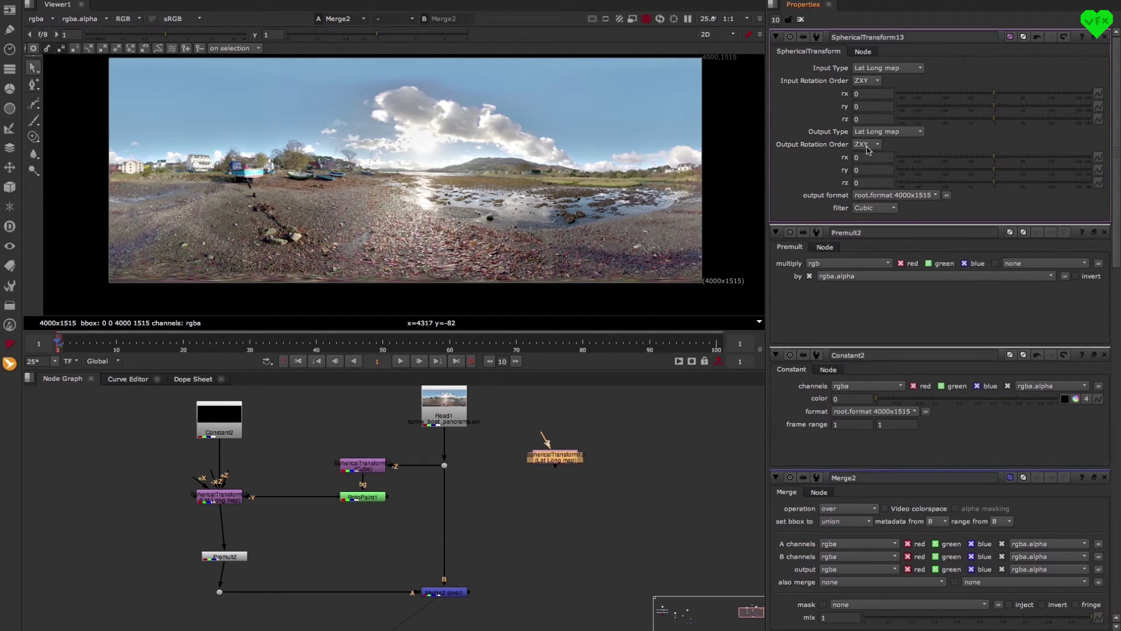
{"action": "left_click", "coordinate": [891, 132]}
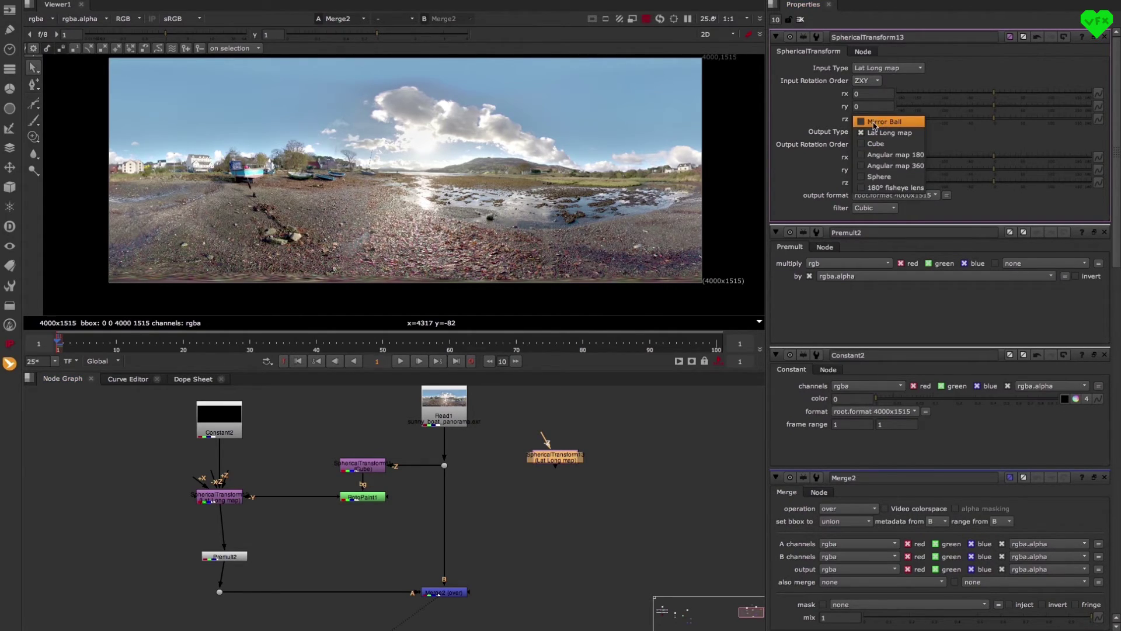
{"action": "left_click", "coordinate": [883, 120]}
{"action": "left_click", "coordinate": [899, 196]}
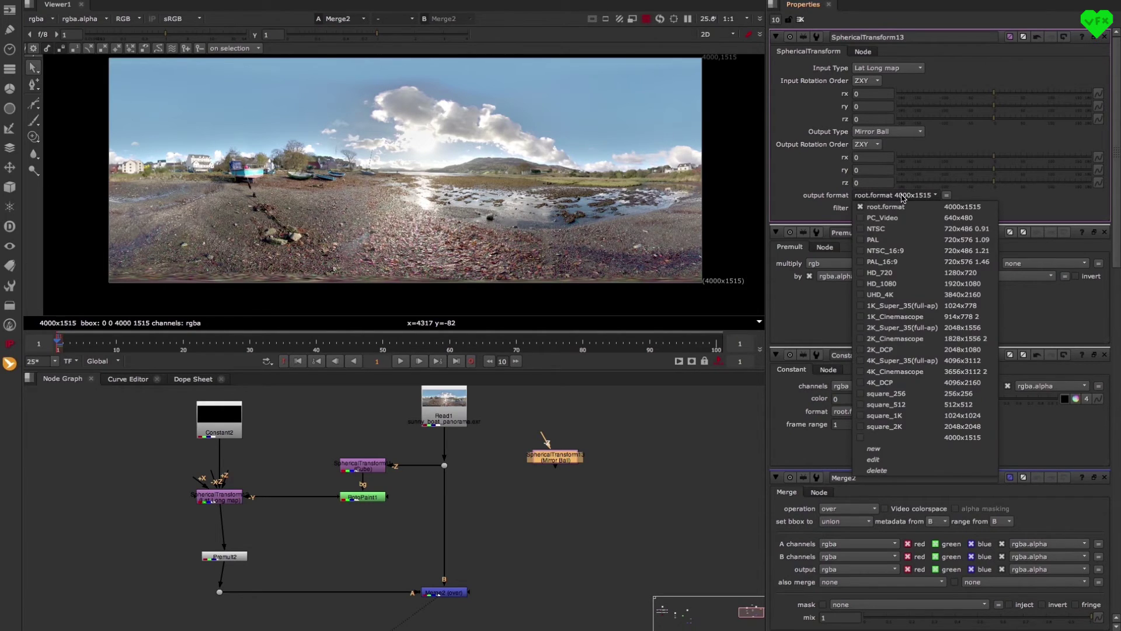
{"action": "left_click", "coordinate": [933, 431]}
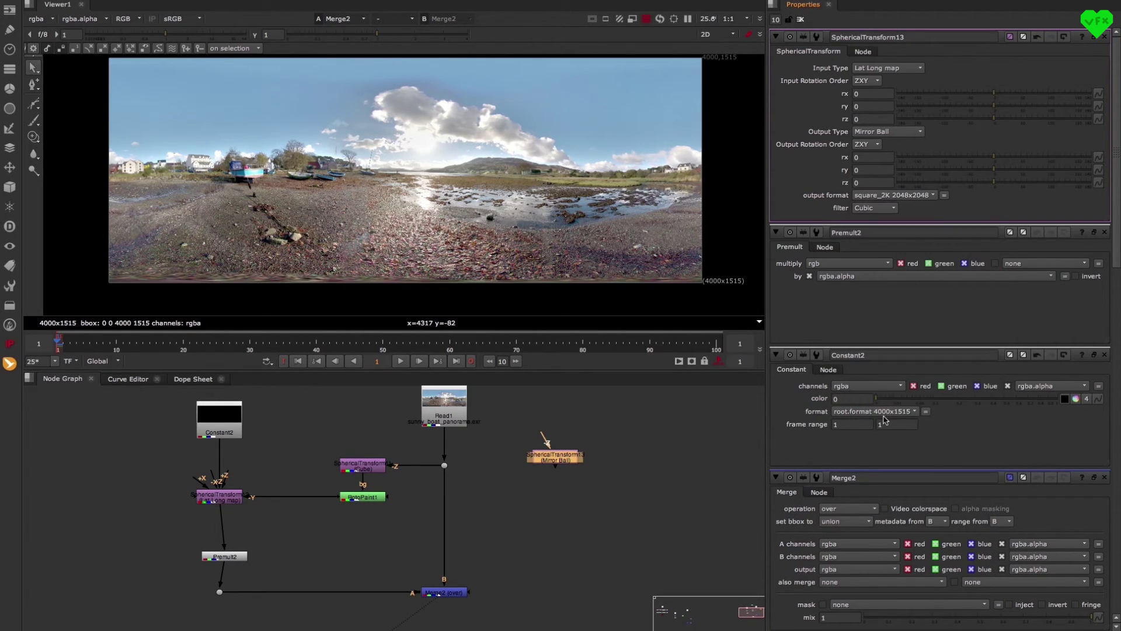
- Connect SphericalTransform13 to the dot below Read1, and connect a duplicate of it to Merge2's output
{"action": "middle_click_drag", "start_coordinate": [528, 491], "coordinate": [488, 474]}
{"action": "left_click", "coordinate": [505, 456]}
{"action": "left_click_drag", "start_coordinate": [506, 453], "coordinate": [411, 455]}
{"action": "key", "text": "alt+c"}
{"action": "left_click_drag", "start_coordinate": [501, 550], "coordinate": [403, 576]}
{"action": "left_click_drag", "start_coordinate": [507, 571], "coordinate": [518, 576]}
- Compare the mirror-ball views of the original panorama and the Merge2 result, examining the nadir area on the ground
{"action": "left_click", "coordinate": [508, 451]}
{"action": "key", "text": "1"}
{"action": "key", "text": "2"}
{"action": "middle_click_drag", "start_coordinate": [492, 202], "coordinate": [500, 143]}
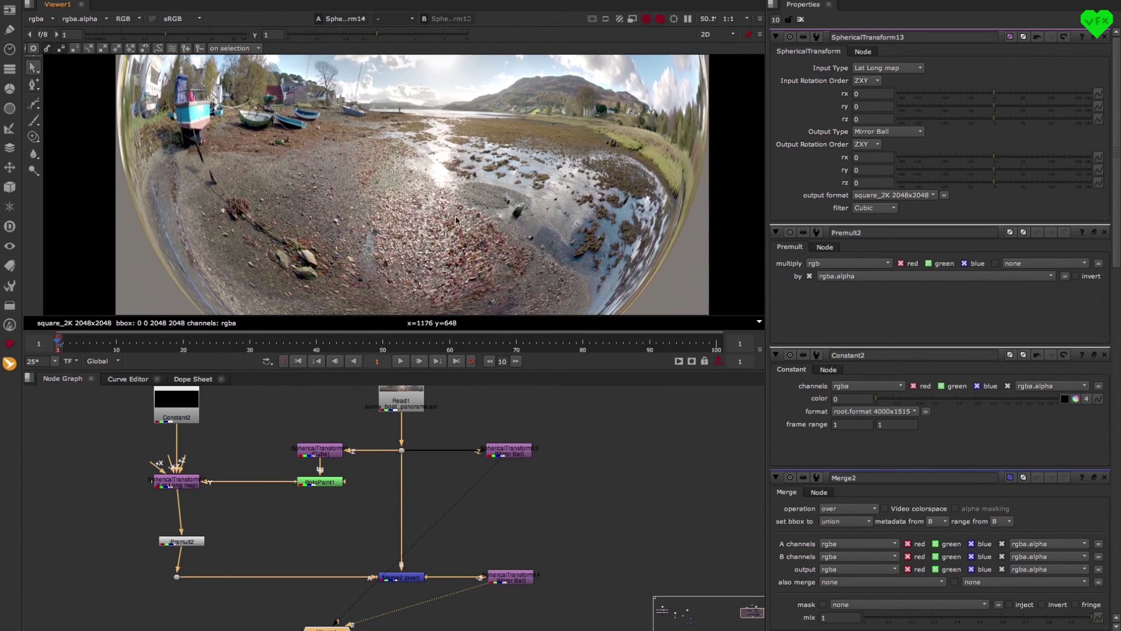
{"action": "key", "text": "1"}
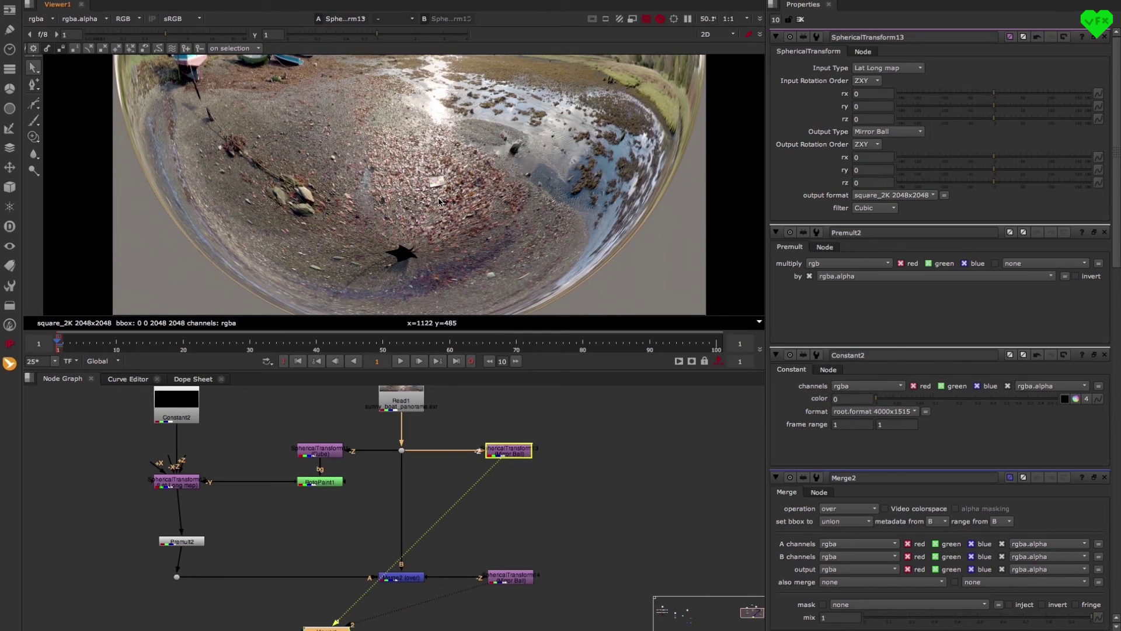
{"action": "key", "text": "2"}
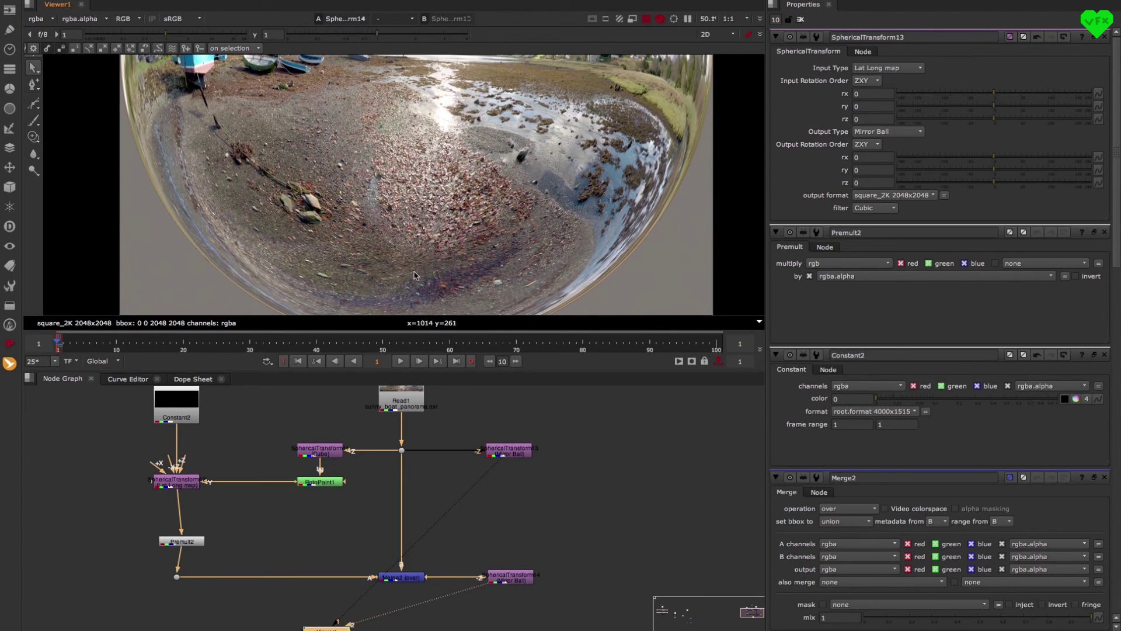
{"action": "key", "text": "1"}
{"action": "scroll", "coordinate": [470, 233], "scroll_direction": "down", "scroll_amount": 1}
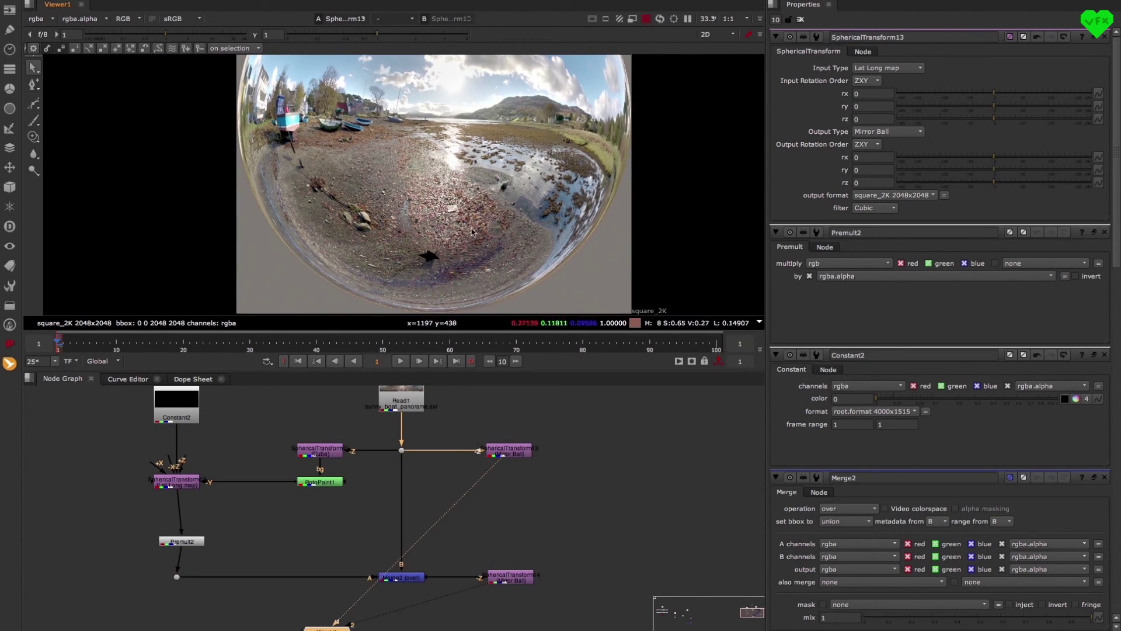
{"action": "scroll", "coordinate": [471, 231], "scroll_direction": "down", "scroll_amount": 1}
{"action": "key", "text": "2"}
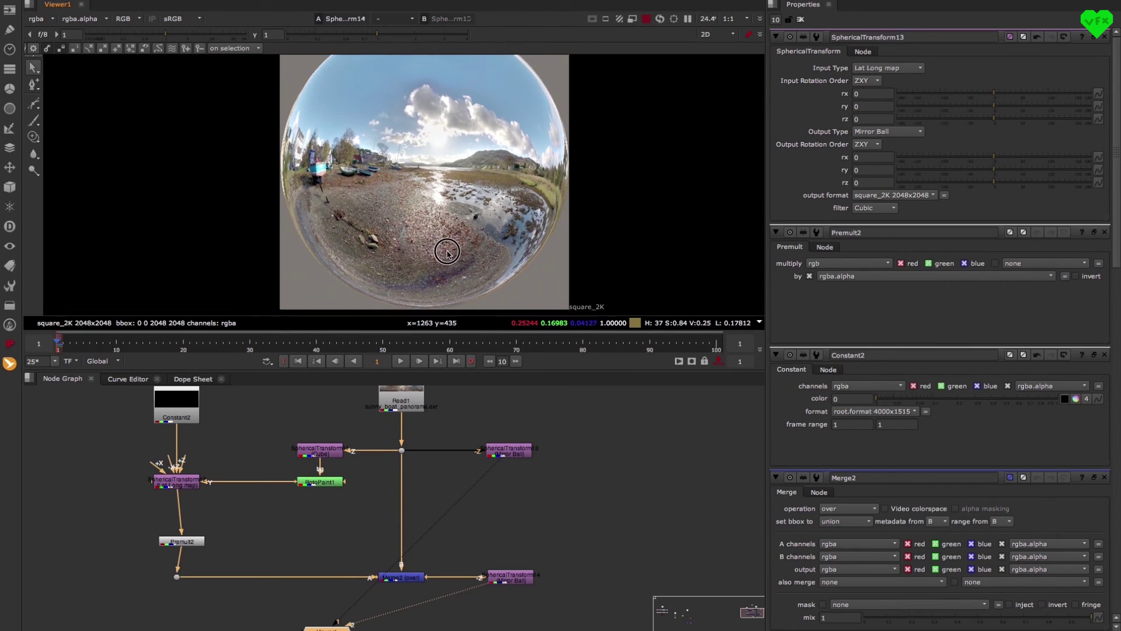